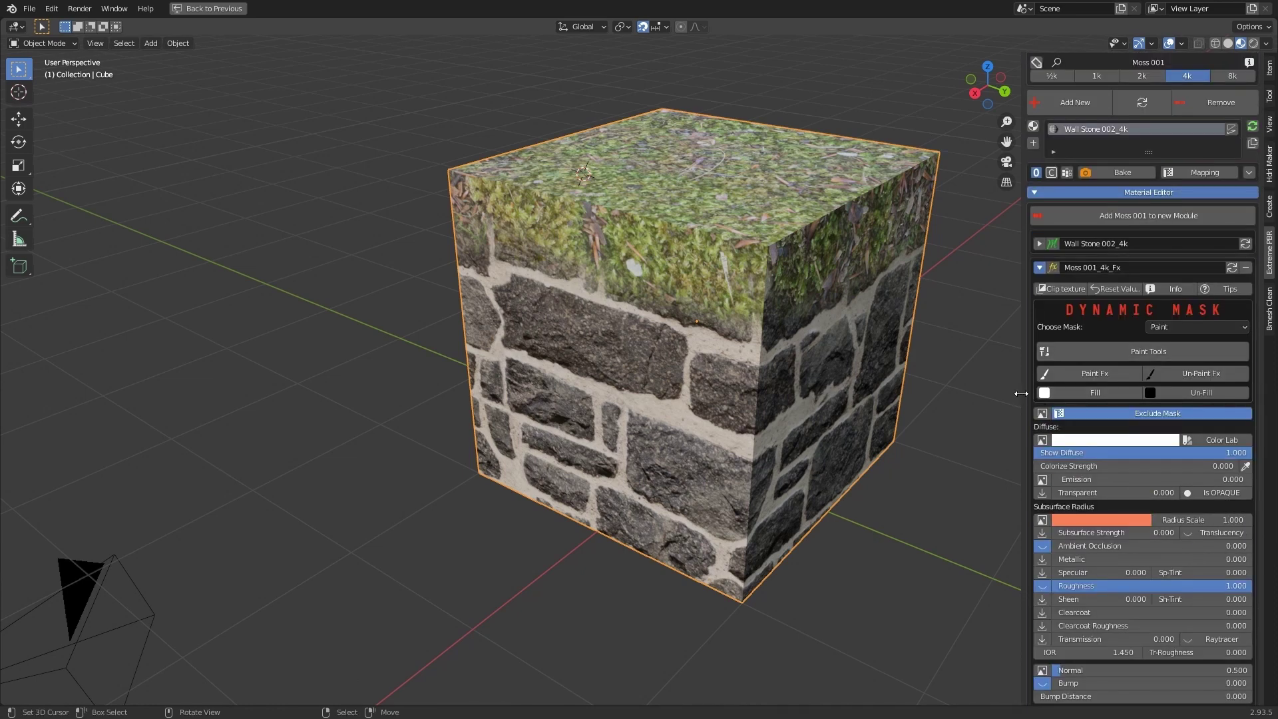
Step: Widen the Extreme PBR side panel and scroll down to the moss layer's Fx transform fields
{"action": "left_click_drag", "start_coordinate": [1022, 394], "coordinate": [1003, 399]}
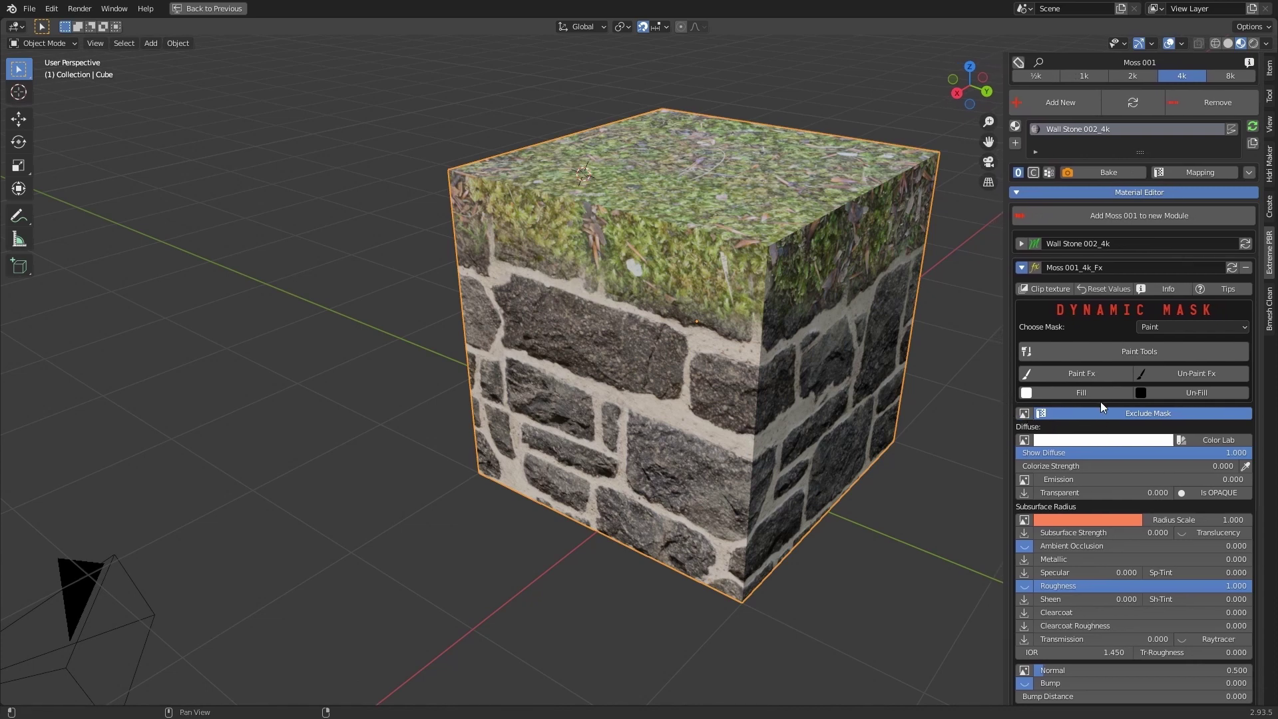
{"action": "scroll", "coordinate": [1101, 402], "scroll_direction": "down", "scroll_amount": 4}
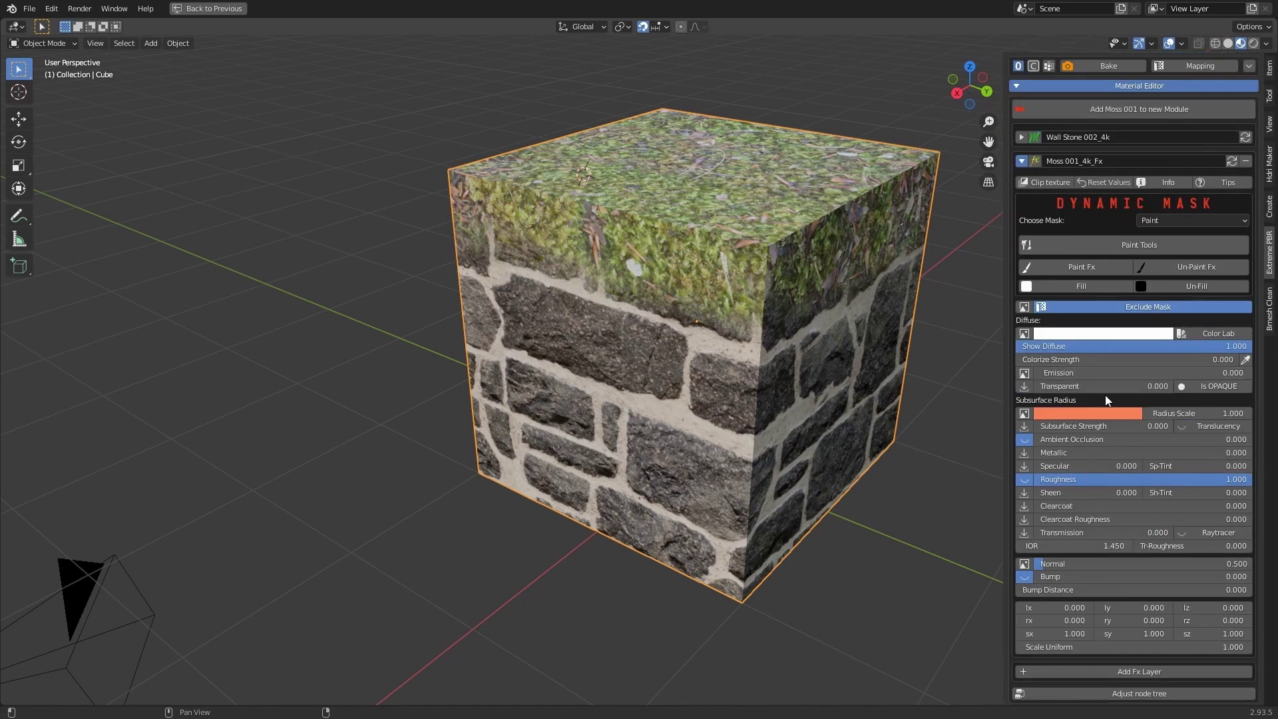
Step: Switch the moss layer's mask to Noise by Andrew_D and check its exclusion toggle
{"action": "left_click", "coordinate": [1188, 221]}
{"action": "left_click", "coordinate": [1200, 252]}
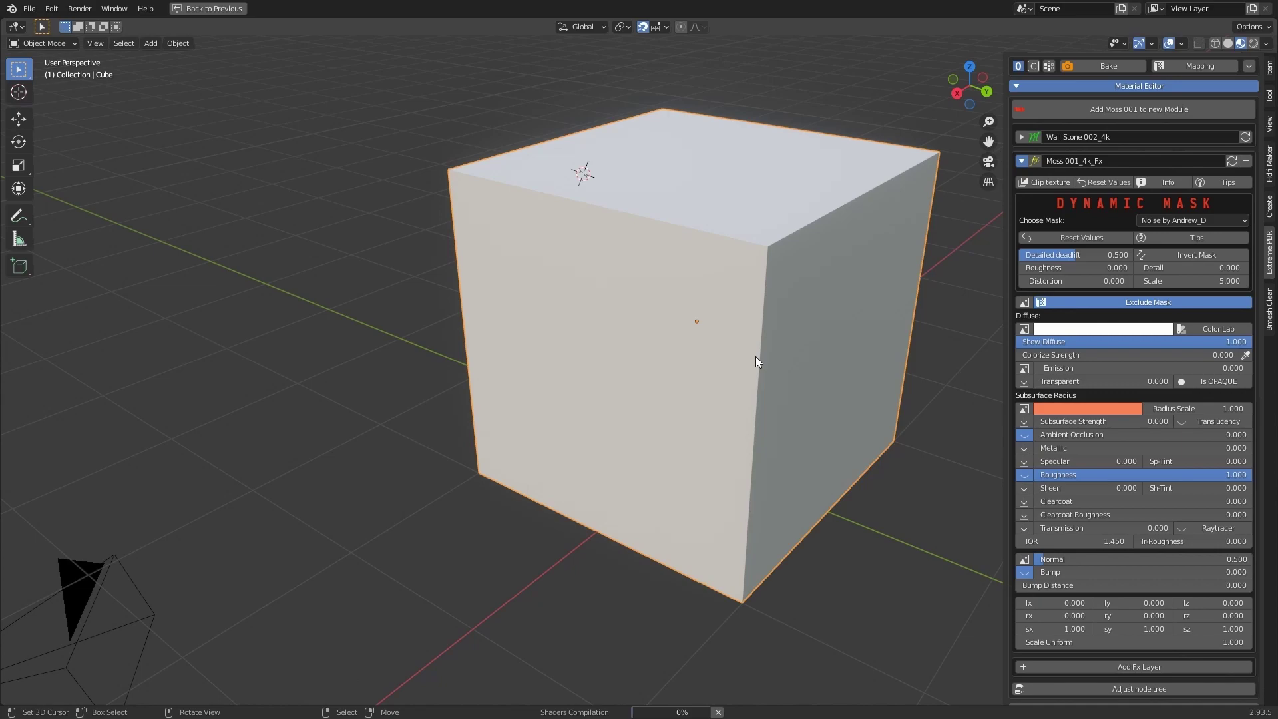
{"action": "middle_click_drag", "start_coordinate": [803, 329], "coordinate": [625, 333]}
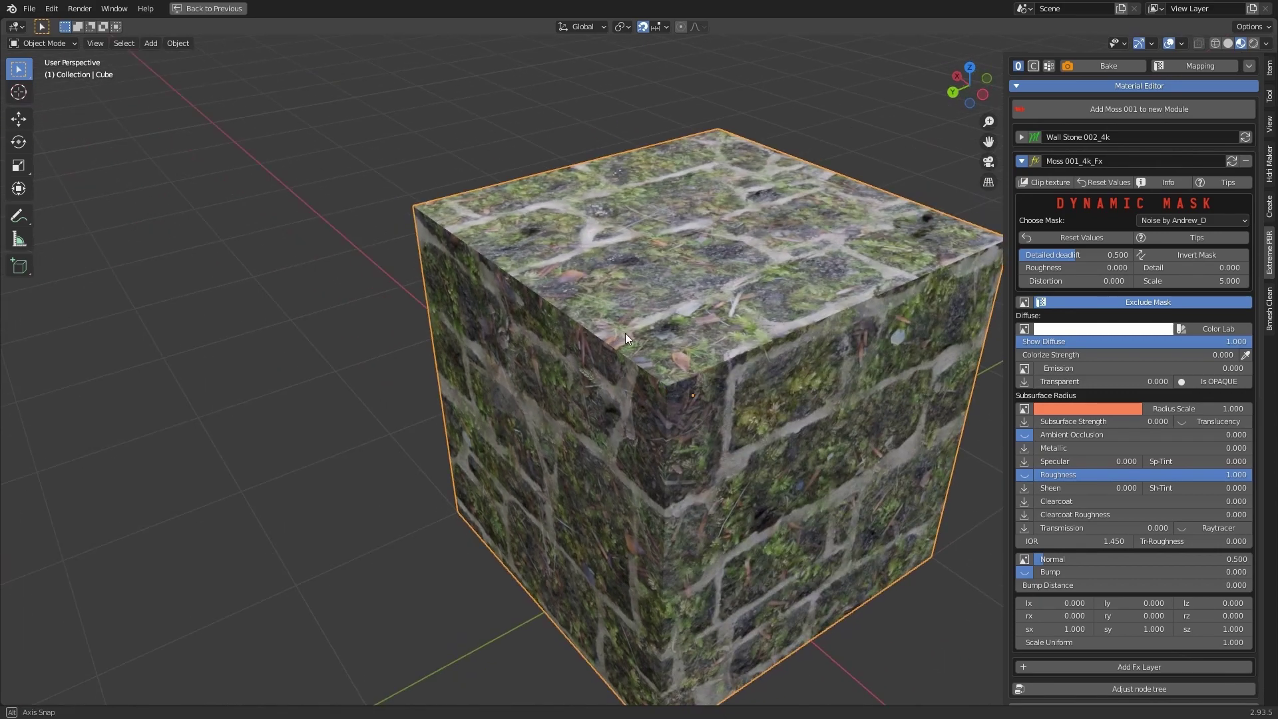
{"action": "scroll", "coordinate": [625, 332], "scroll_direction": "up", "scroll_amount": 2}
{"action": "left_click", "coordinate": [1092, 304]}
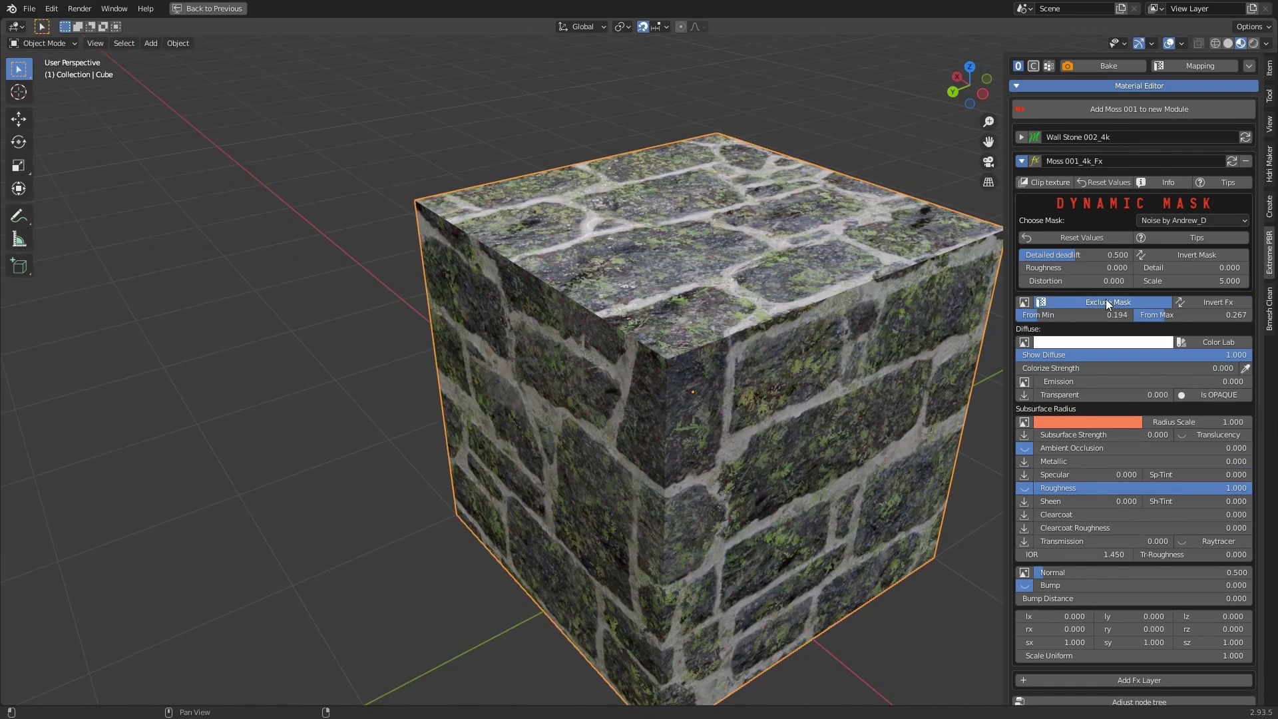
{"action": "left_click", "coordinate": [1105, 298]}
{"action": "mouse_move", "coordinate": [839, 364]}
{"action": "middle_mouse_down"}
{"action": "mouse_move", "coordinate": [706, 366]}
{"action": "mouse_move", "coordinate": [1054, 363]}
{"action": "middle_mouse_up"}
Step: Raise the noise Detailed deadlift, Roughness and Detail, and set Scale to 0.390
{"action": "left_click_drag", "start_coordinate": [1069, 255], "coordinate": [1120, 255]}
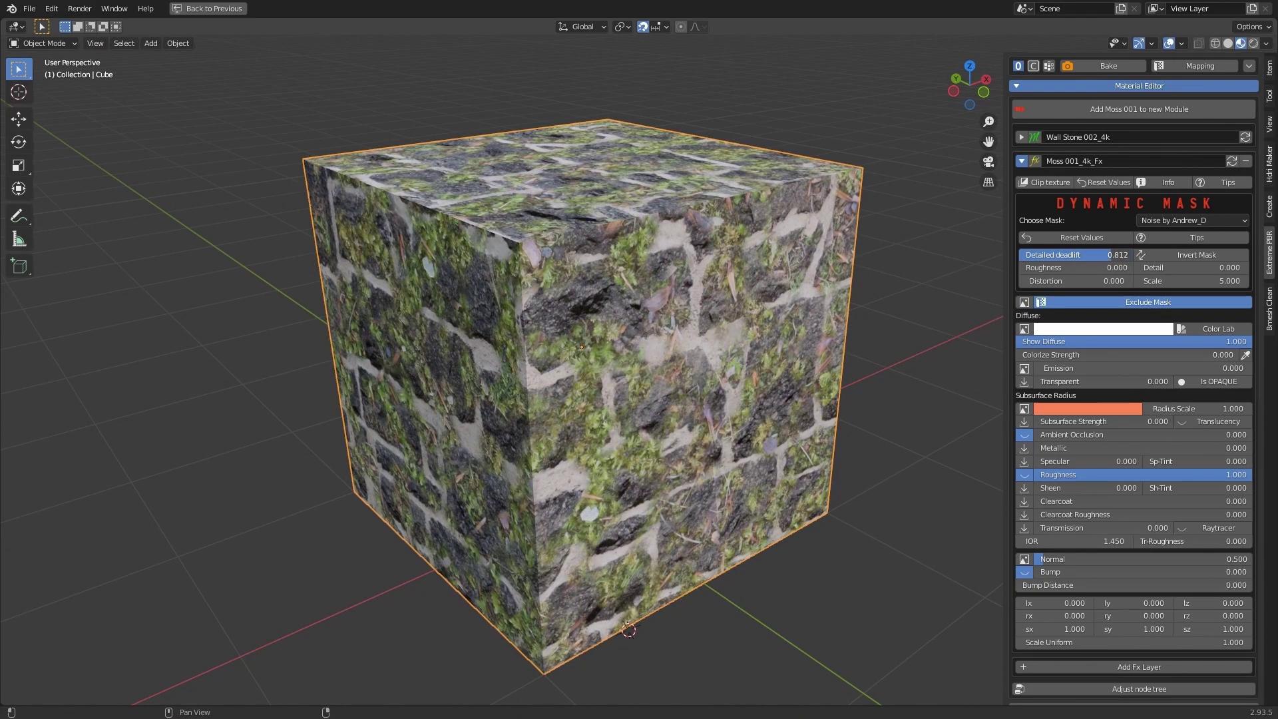
{"action": "mouse_move", "coordinate": [787, 353]}
{"action": "middle_mouse_down", "text": "shift"}
{"action": "mouse_move", "coordinate": [538, 397]}
{"action": "mouse_move", "coordinate": [712, 332]}
{"action": "middle_mouse_up", "text": "shift"}
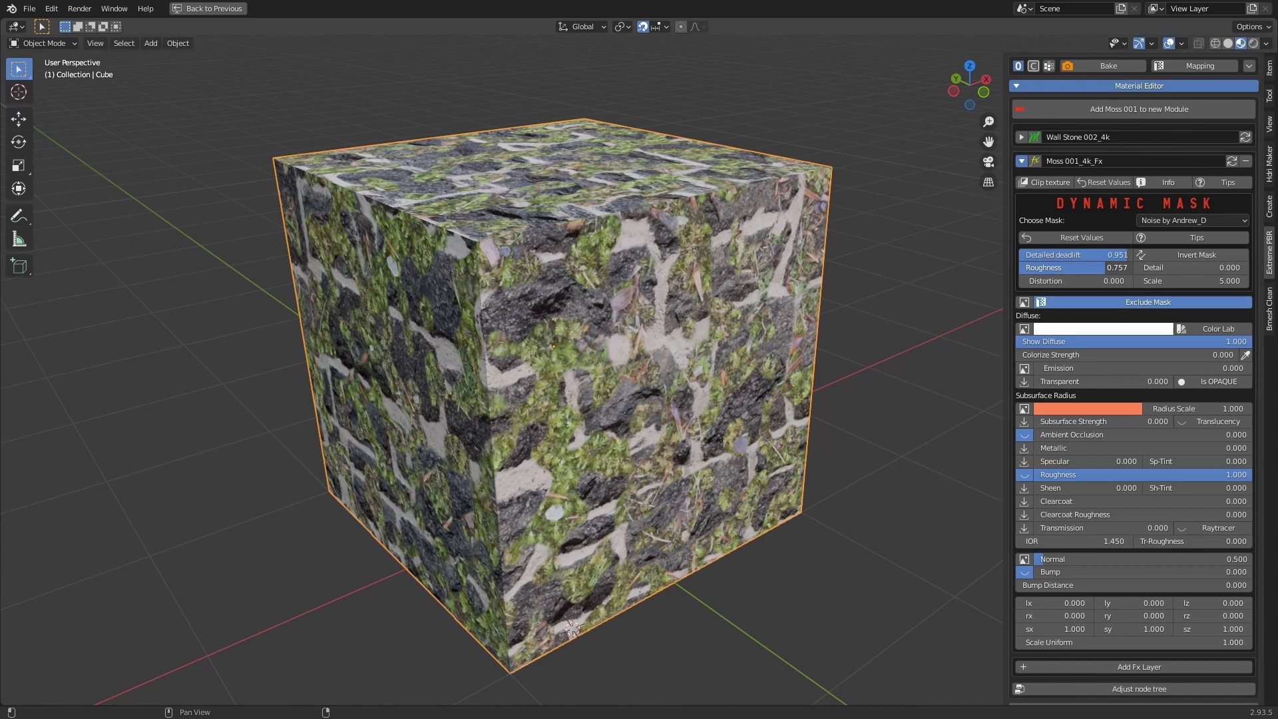
{"action": "left_click_drag", "start_coordinate": [1191, 268], "coordinate": [1225, 269]}
{"action": "middle_click_drag", "start_coordinate": [687, 309], "coordinate": [803, 311]}
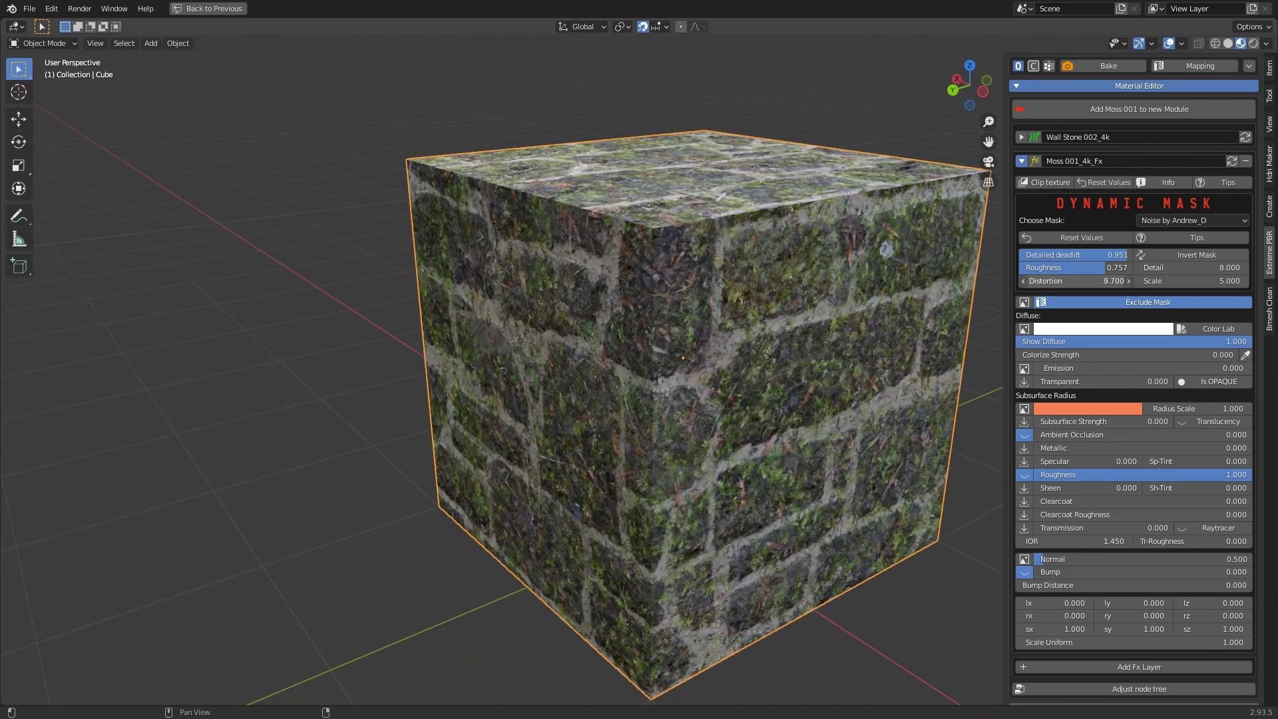
{"action": "middle_click_drag", "start_coordinate": [833, 393], "coordinate": [698, 420]}
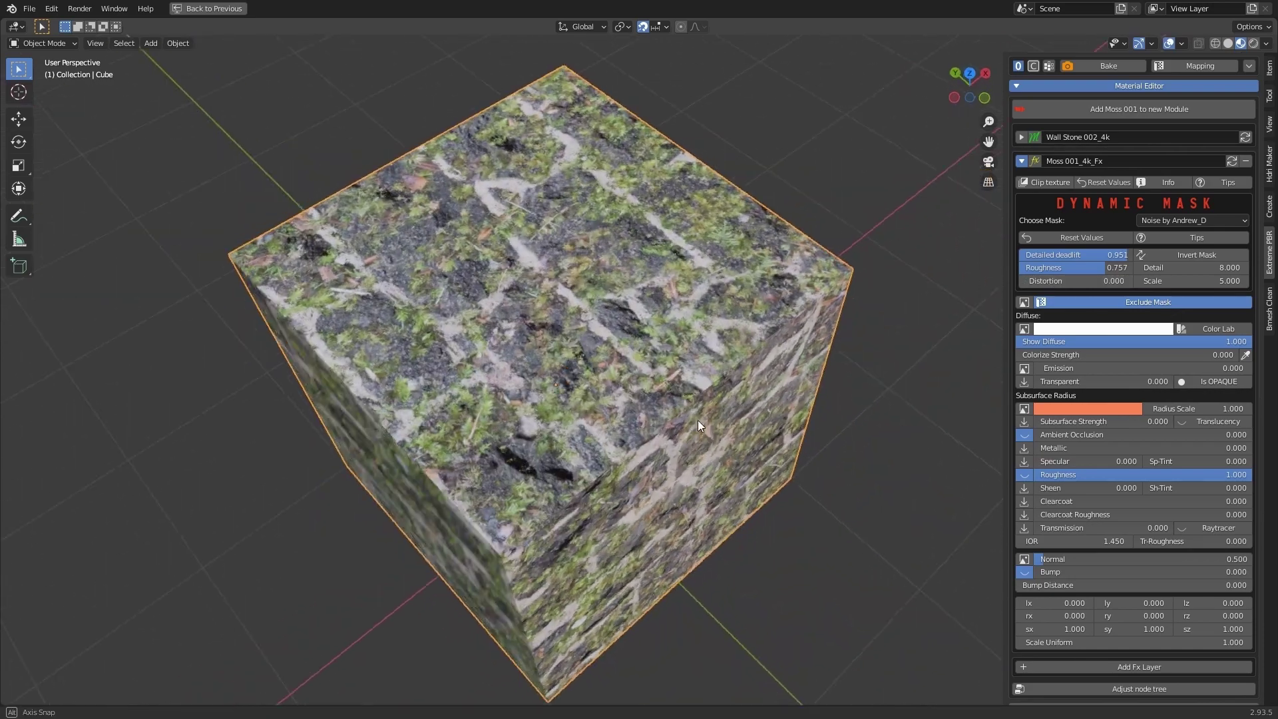
{"action": "mouse_move", "coordinate": [1191, 281]}
{"action": "left_mouse_down"}
{"action": "mouse_move", "coordinate": [1158, 281]}
{"action": "mouse_move", "coordinate": [1190, 281]}
{"action": "left_mouse_up"}
{"action": "mouse_move", "coordinate": [585, 296]}
{"action": "middle_mouse_down"}
{"action": "mouse_move", "coordinate": [468, 437]}
{"action": "mouse_move", "coordinate": [771, 328]}
{"action": "mouse_move", "coordinate": [789, 354]}
{"action": "middle_mouse_up"}
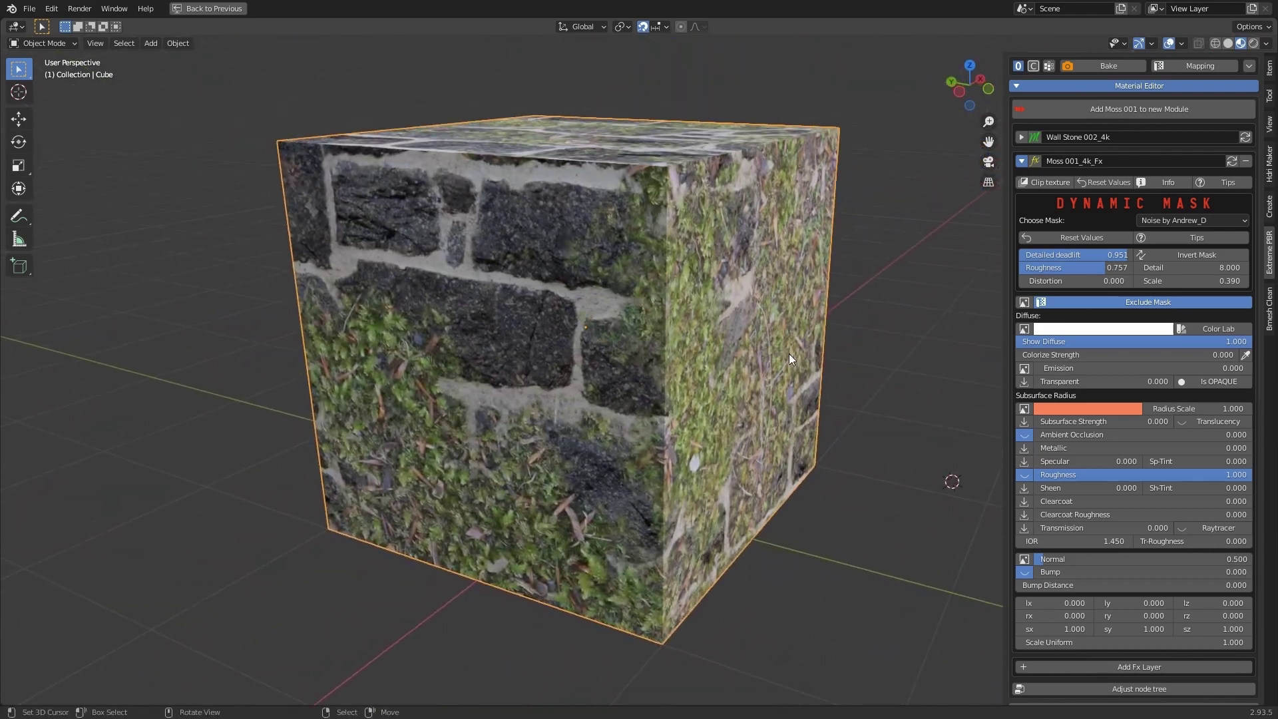
Step: Switch the moss mask to Z-Mix By Andrew_D and lower its Roughness
{"action": "left_click", "coordinate": [1197, 219]}
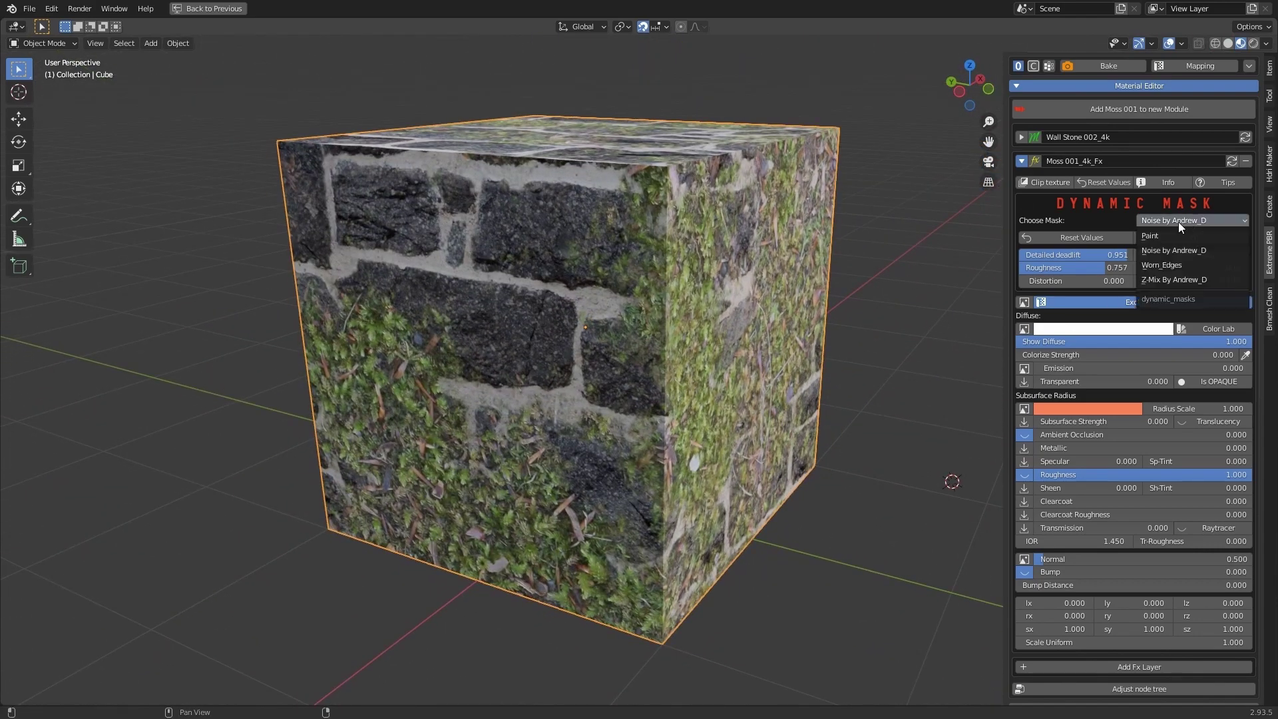
{"action": "left_click", "coordinate": [1185, 278]}
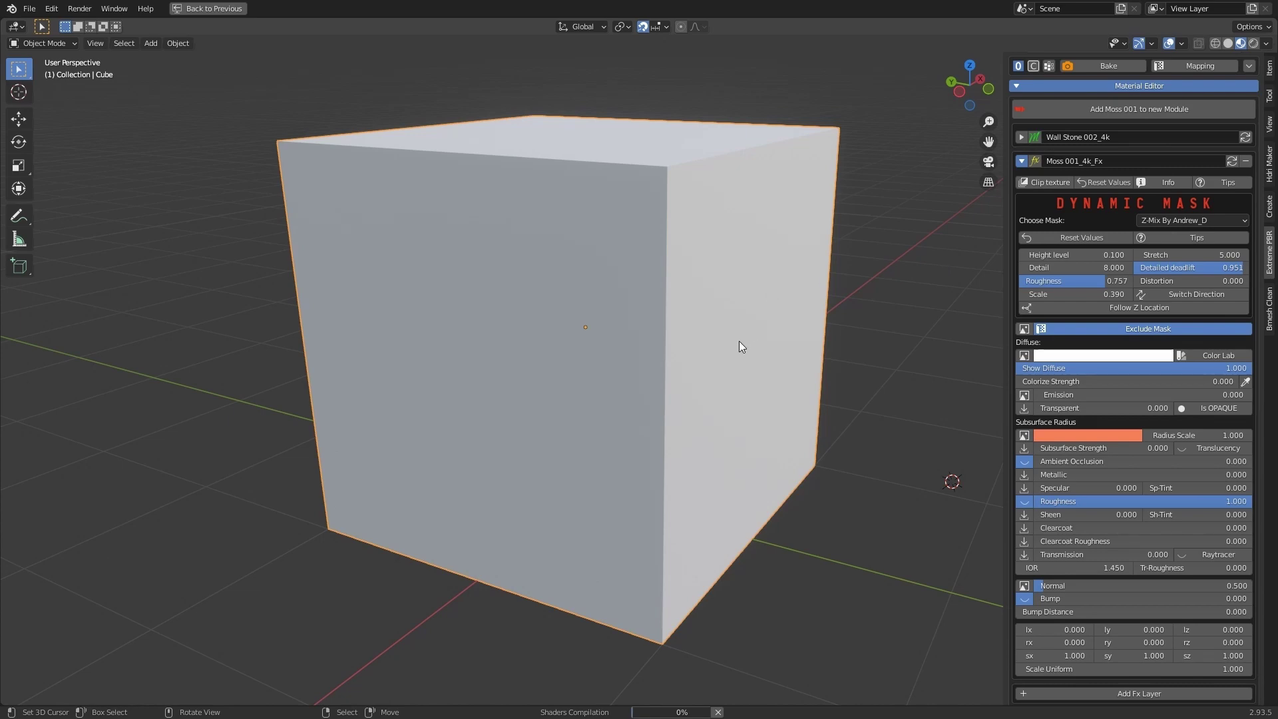
{"action": "mouse_move", "coordinate": [711, 393]}
{"action": "middle_mouse_down"}
{"action": "mouse_move", "coordinate": [680, 357]}
{"action": "mouse_move", "coordinate": [637, 368]}
{"action": "mouse_move", "coordinate": [665, 362]}
{"action": "middle_mouse_up"}
{"action": "left_click_drag", "start_coordinate": [1072, 281], "coordinate": [1059, 280]}
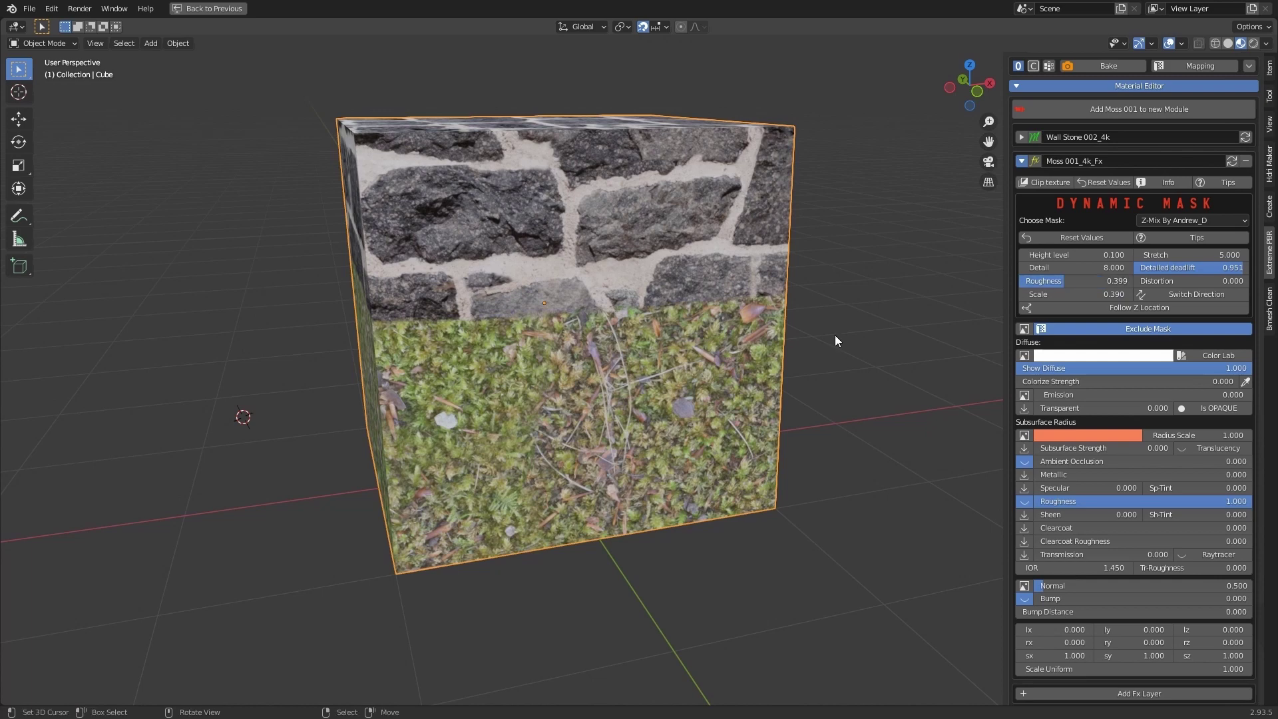
{"action": "mouse_move", "coordinate": [836, 339]}
{"action": "middle_mouse_down"}
{"action": "mouse_move", "coordinate": [736, 337]}
{"action": "mouse_move", "coordinate": [932, 312]}
{"action": "middle_mouse_up"}
Step: Tune Z-Mix Height level, Stretch and Scale so moss covers the cube's lower part
{"action": "mouse_move", "coordinate": [1071, 255]}
{"action": "left_mouse_down"}
{"action": "mouse_move", "coordinate": [1118, 255]}
{"action": "mouse_move", "coordinate": [1039, 255]}
{"action": "left_mouse_up"}
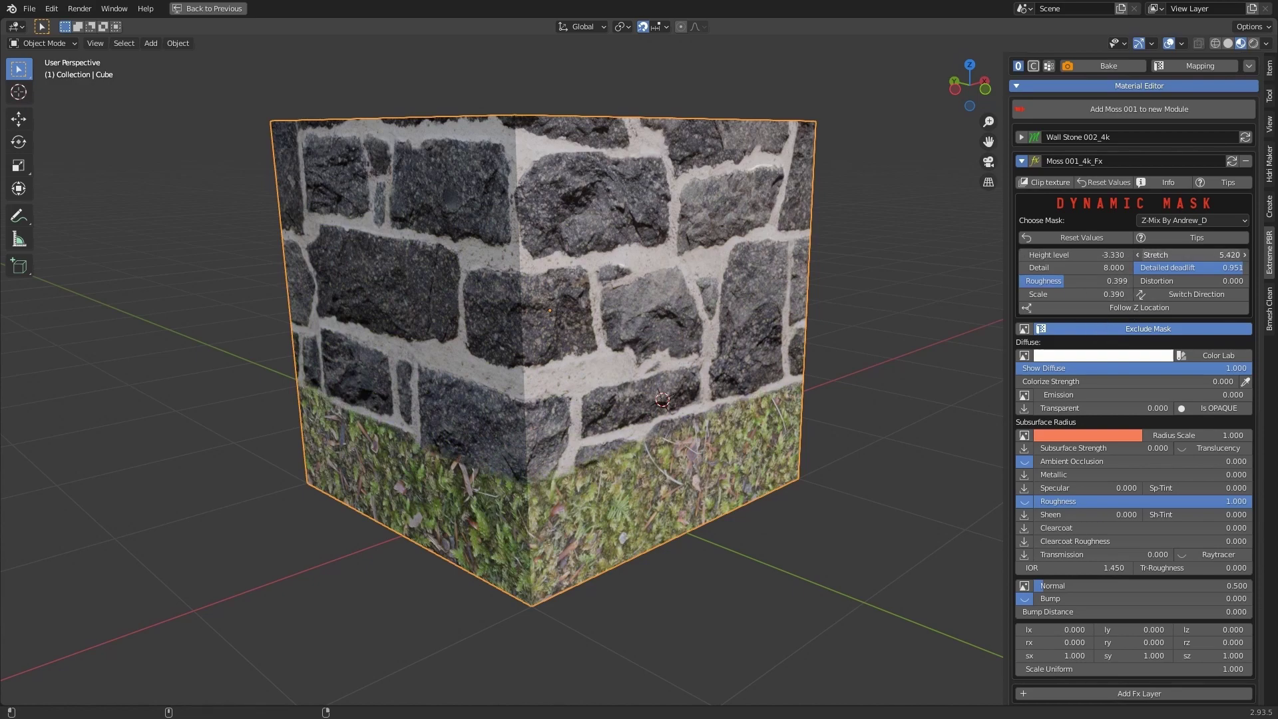
{"action": "left_click_drag", "start_coordinate": [1192, 254], "coordinate": [1225, 254]}
{"action": "left_click_drag", "start_coordinate": [1072, 255], "coordinate": [1219, 255]}
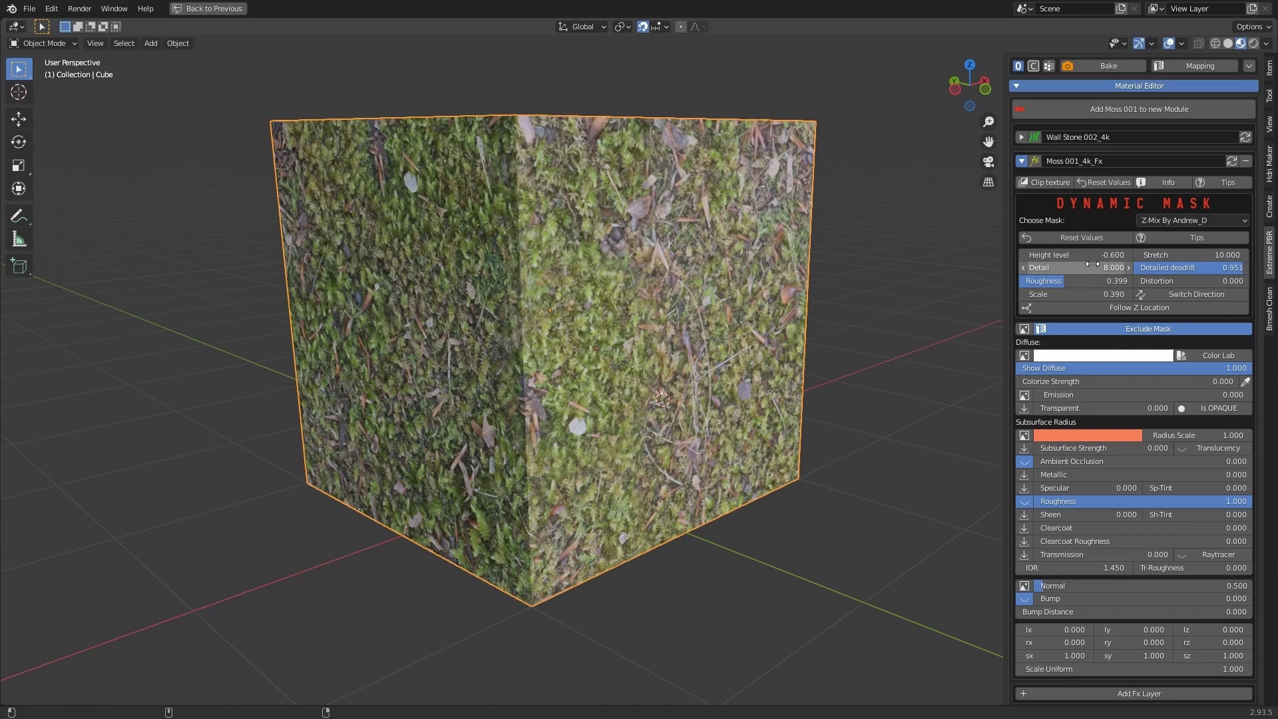
{"action": "mouse_move", "coordinate": [1079, 254]}
{"action": "left_mouse_down"}
{"action": "mouse_move", "coordinate": [1052, 254]}
{"action": "mouse_move", "coordinate": [1082, 255]}
{"action": "mouse_move", "coordinate": [1096, 297]}
{"action": "left_mouse_up"}
{"action": "mouse_move", "coordinate": [665, 299]}
{"action": "middle_mouse_down"}
{"action": "mouse_move", "coordinate": [748, 293]}
{"action": "mouse_move", "coordinate": [897, 247]}
{"action": "mouse_move", "coordinate": [833, 249]}
{"action": "middle_mouse_up"}
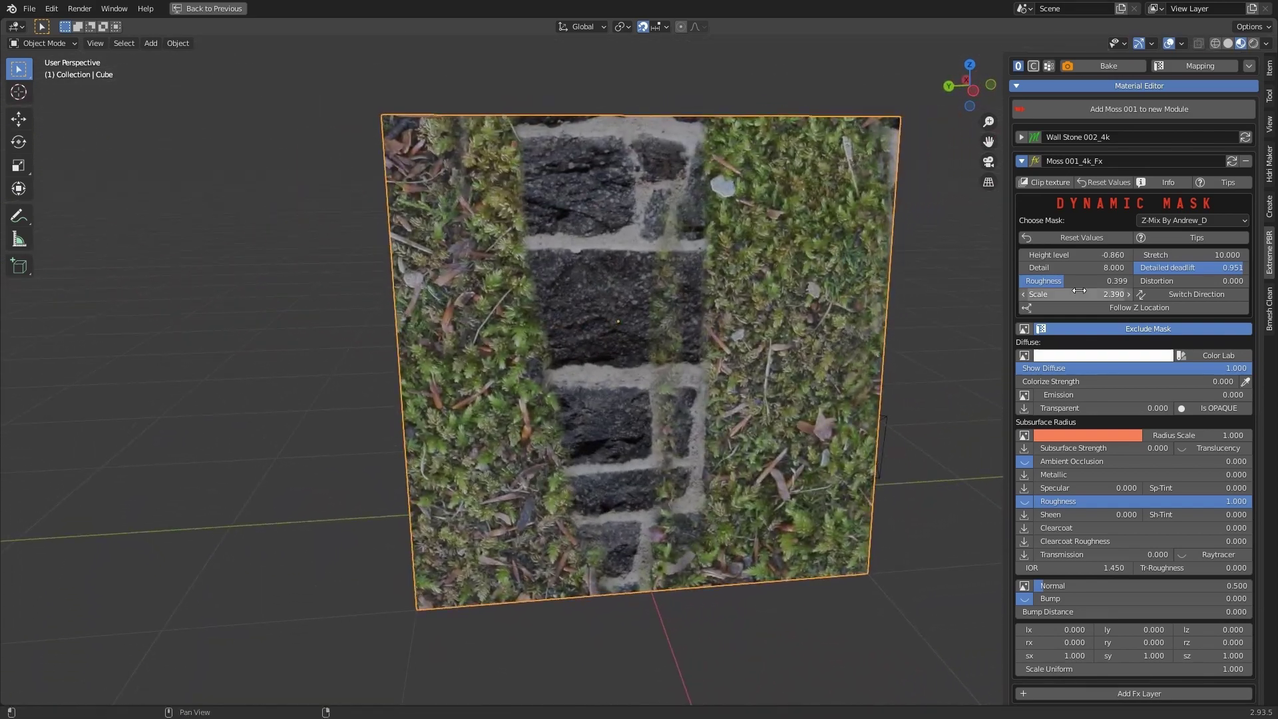
{"action": "left_click_drag", "start_coordinate": [1191, 254], "coordinate": [1169, 255]}
{"action": "left_click_drag", "start_coordinate": [1078, 294], "coordinate": [1118, 295]}
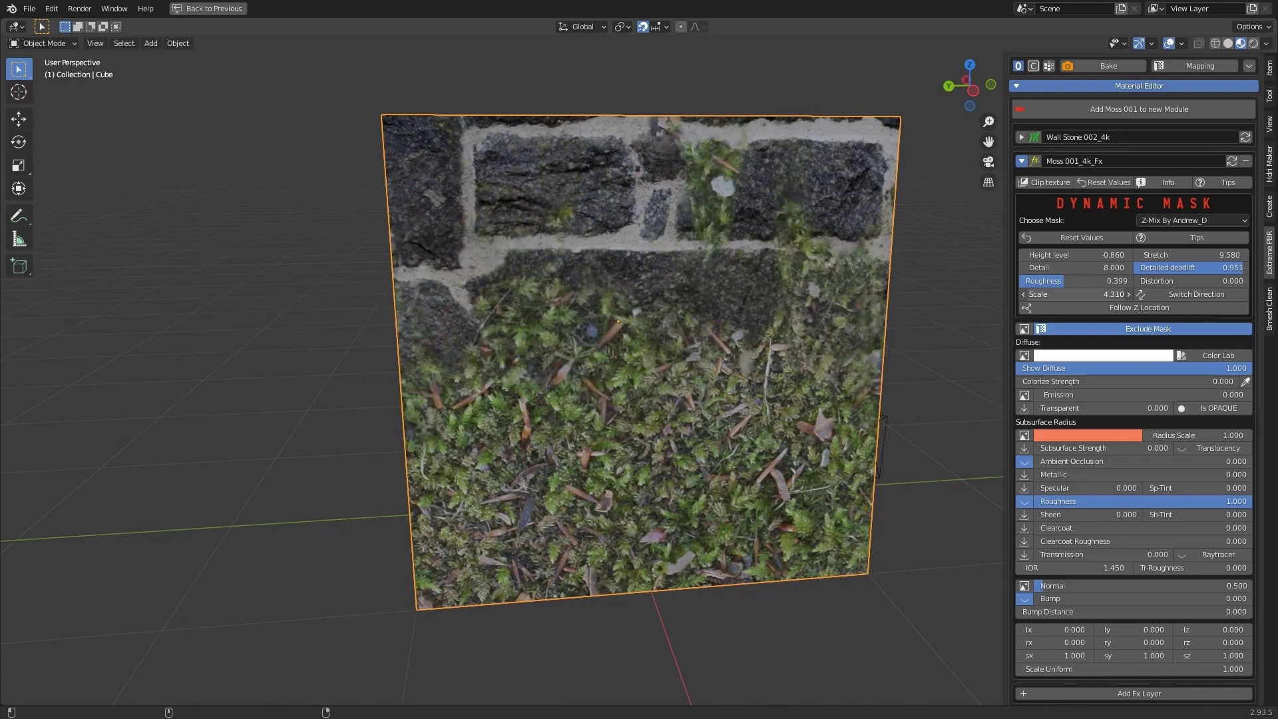
{"action": "mouse_move", "coordinate": [730, 307]}
{"action": "middle_mouse_down"}
{"action": "mouse_move", "coordinate": [588, 329]}
{"action": "mouse_move", "coordinate": [552, 350]}
{"action": "mouse_move", "coordinate": [515, 325]}
{"action": "mouse_move", "coordinate": [720, 310]}
{"action": "mouse_move", "coordinate": [646, 297]}
{"action": "mouse_move", "coordinate": [662, 300]}
{"action": "middle_mouse_up"}
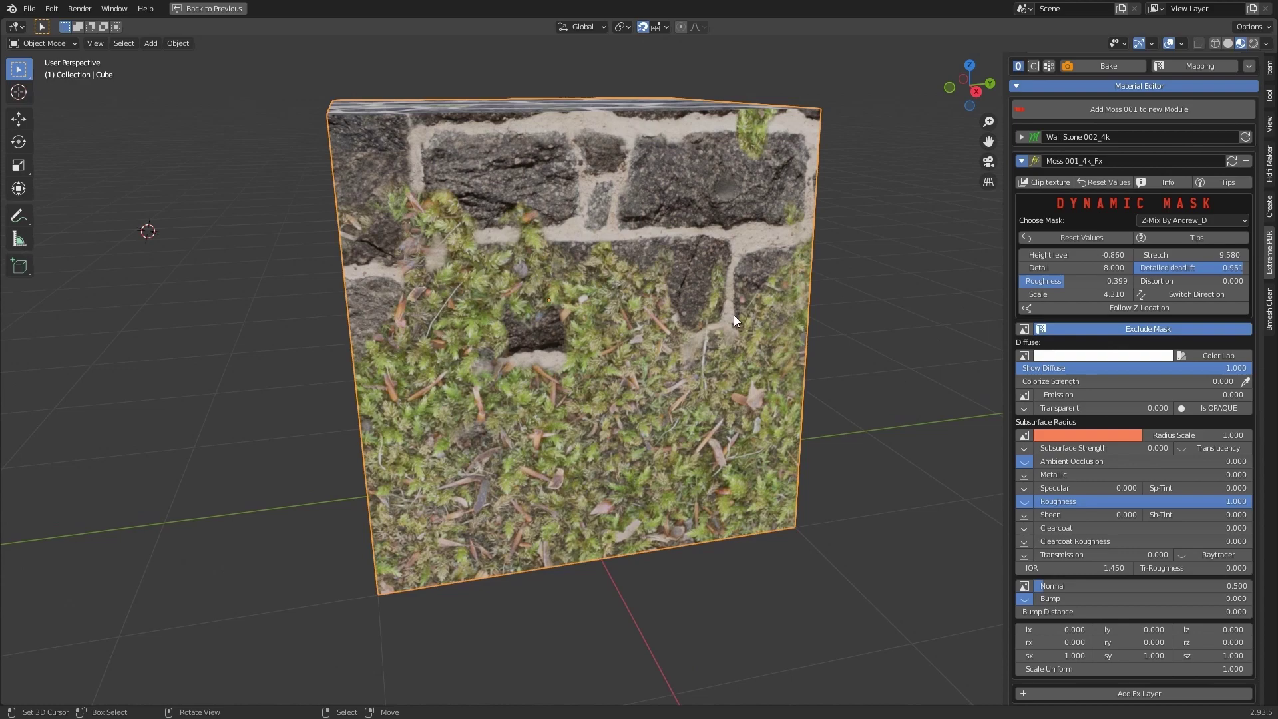
Step: Move the cube vertically with the moss mask set to follow its height
{"action": "middle_click_drag", "start_coordinate": [696, 358], "coordinate": [640, 330]}
{"action": "key", "text": "g"}
{"action": "key", "text": "z"}
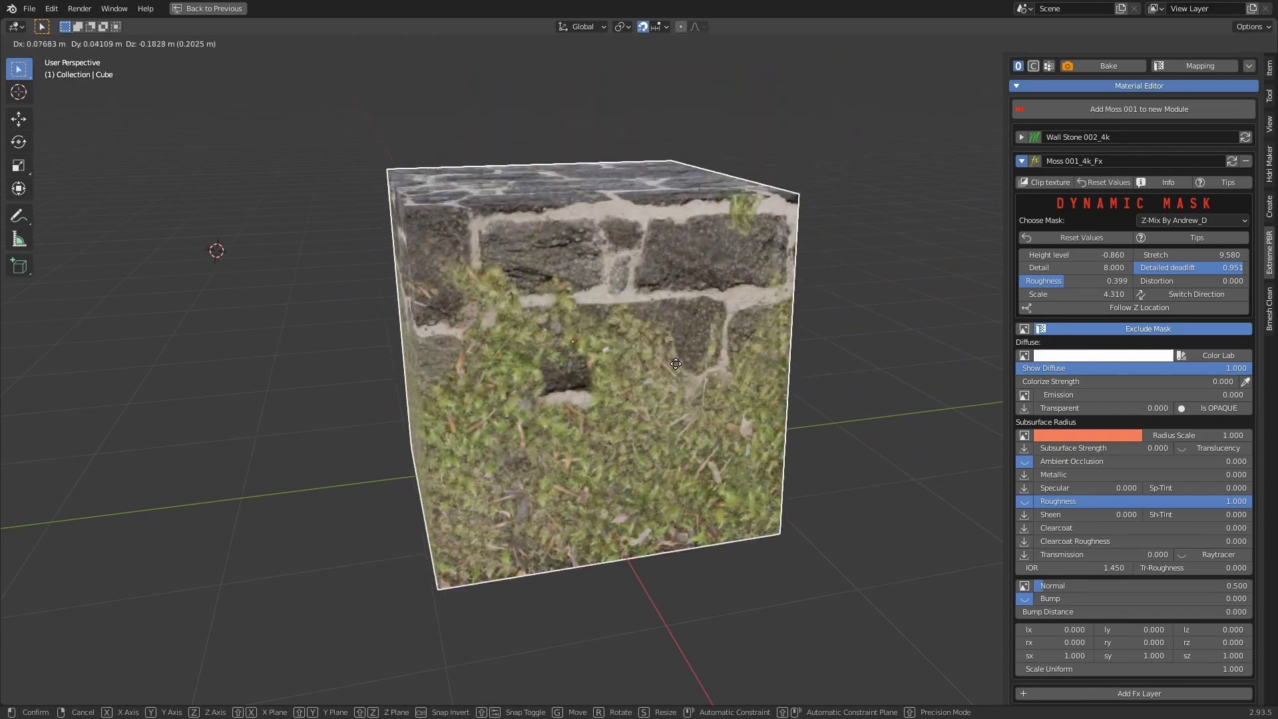
{"action": "left_click", "coordinate": [952, 367]}
{"action": "left_click", "coordinate": [1146, 305]}
{"action": "scroll", "coordinate": [654, 325], "scroll_direction": "down", "scroll_amount": 2}
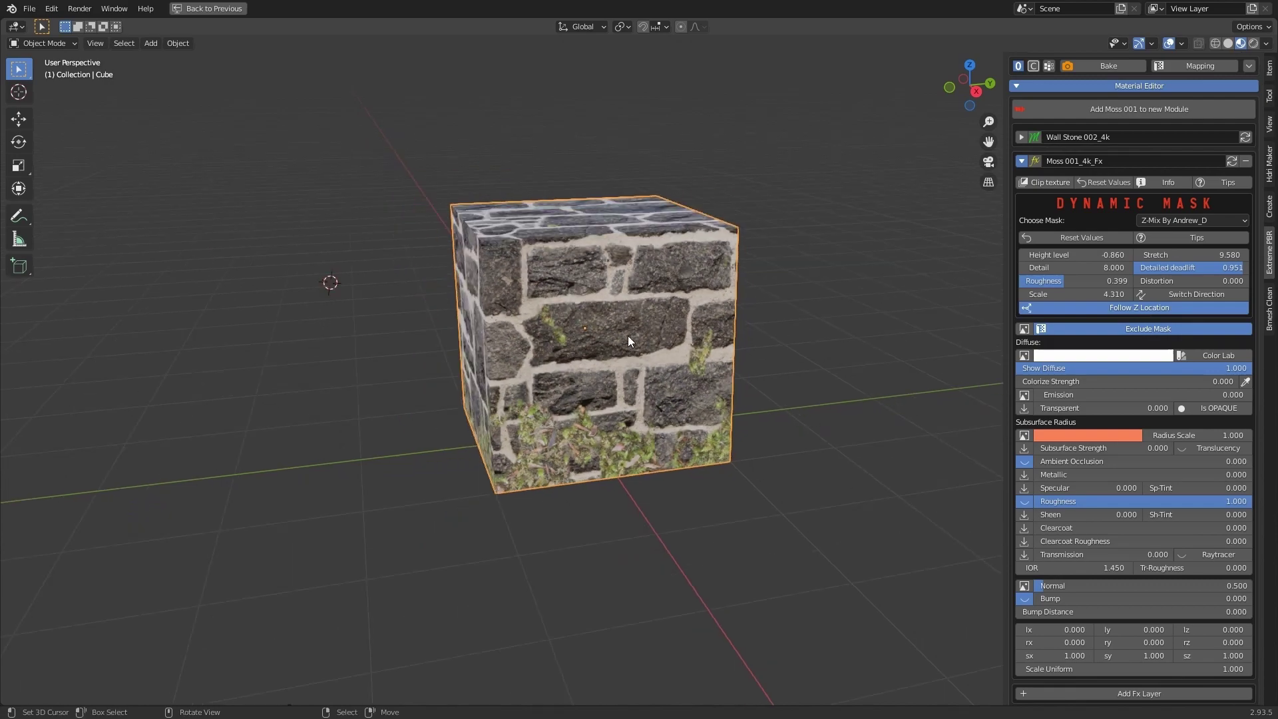
{"action": "key", "text": "g"}
{"action": "key", "text": "z"}
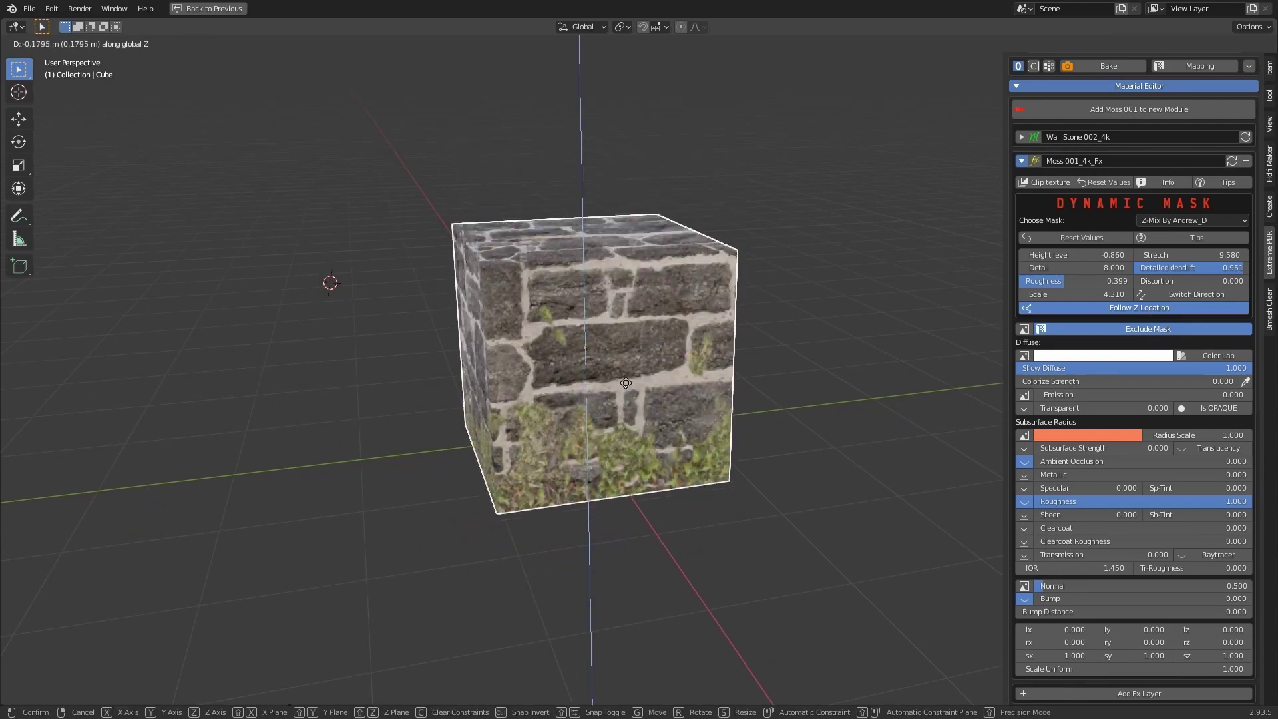
{"action": "left_click", "coordinate": [634, 341]}
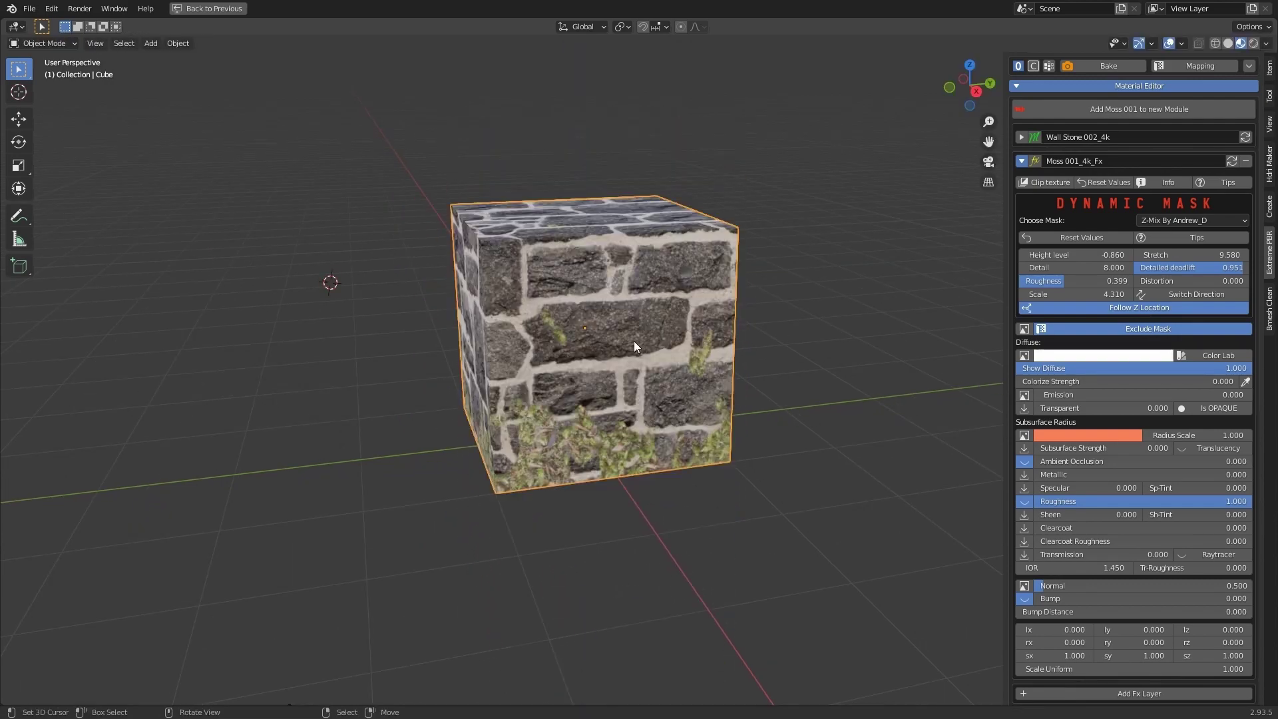
{"action": "middle_click_drag", "start_coordinate": [634, 341], "coordinate": [706, 333]}
Step: Stop height following, then set Detail 0, Height level -1.18 and deadlift about 0.4
{"action": "left_click", "coordinate": [1080, 312]}
{"action": "scroll", "coordinate": [661, 339], "scroll_direction": "up", "scroll_amount": 3}
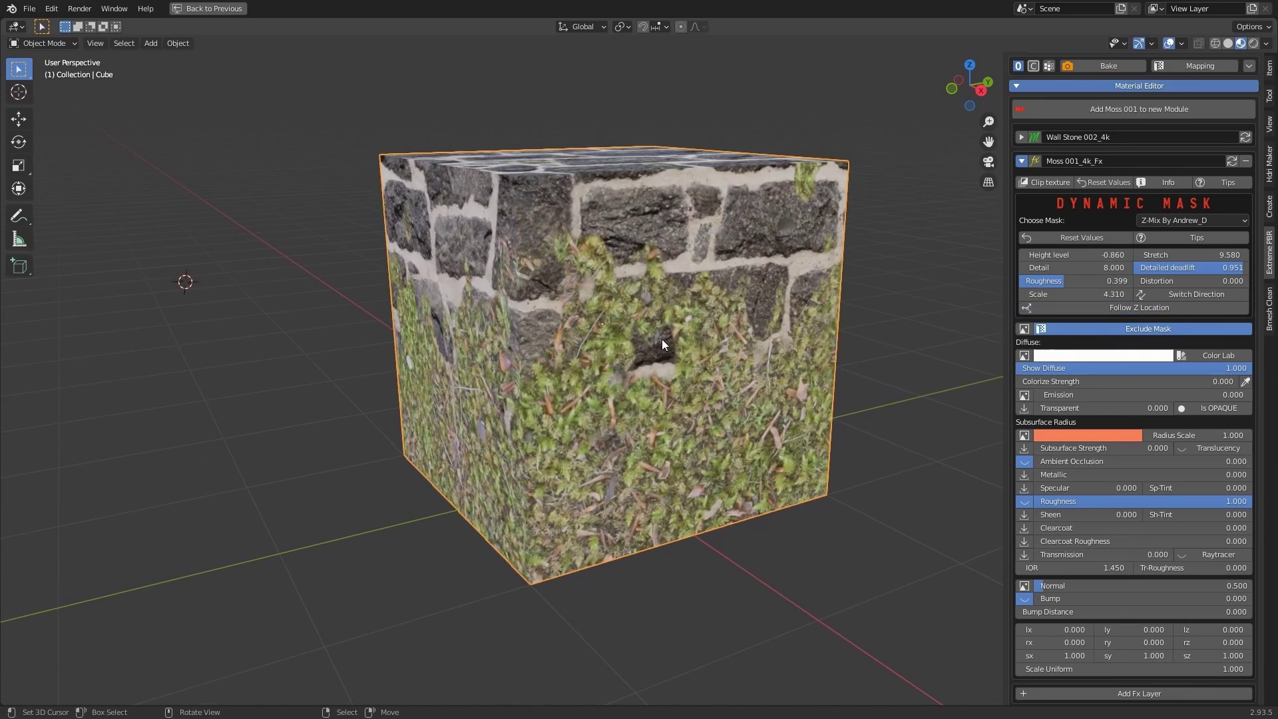
{"action": "left_click_drag", "start_coordinate": [1079, 268], "coordinate": [1091, 275]}
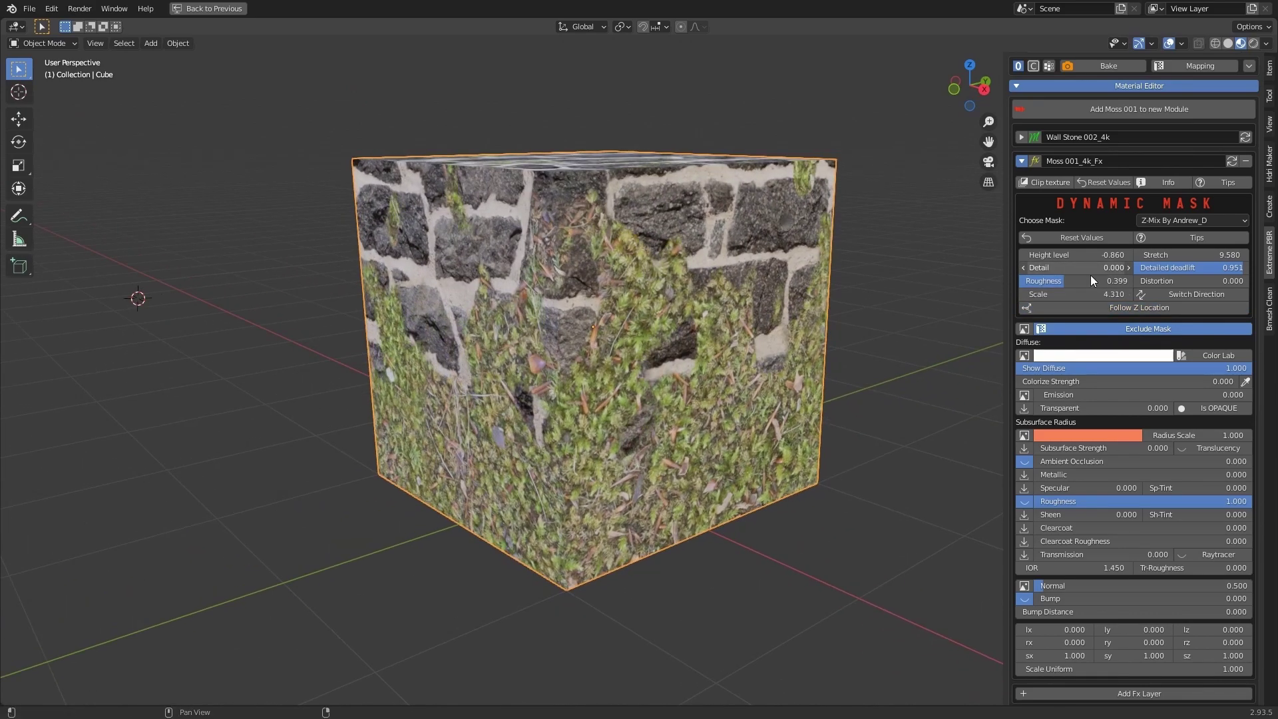
{"action": "middle_click_drag", "start_coordinate": [627, 343], "coordinate": [961, 336]}
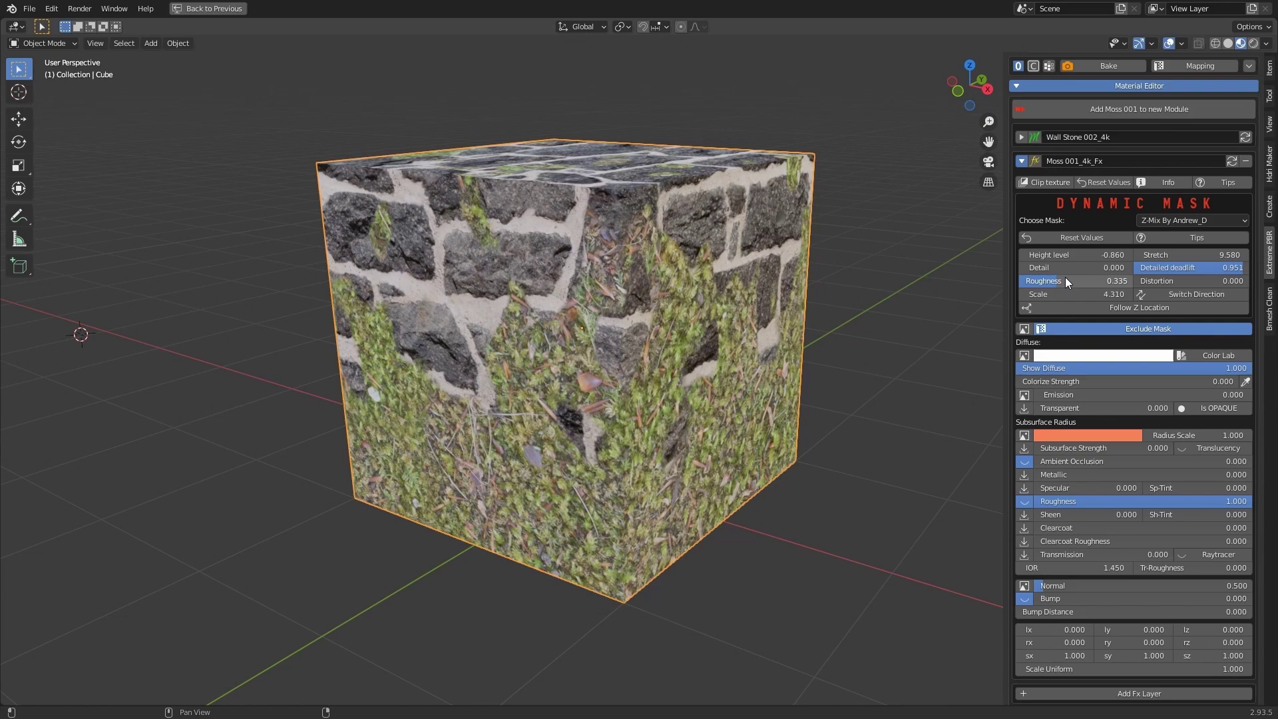
{"action": "left_click_drag", "start_coordinate": [1101, 255], "coordinate": [1083, 254]}
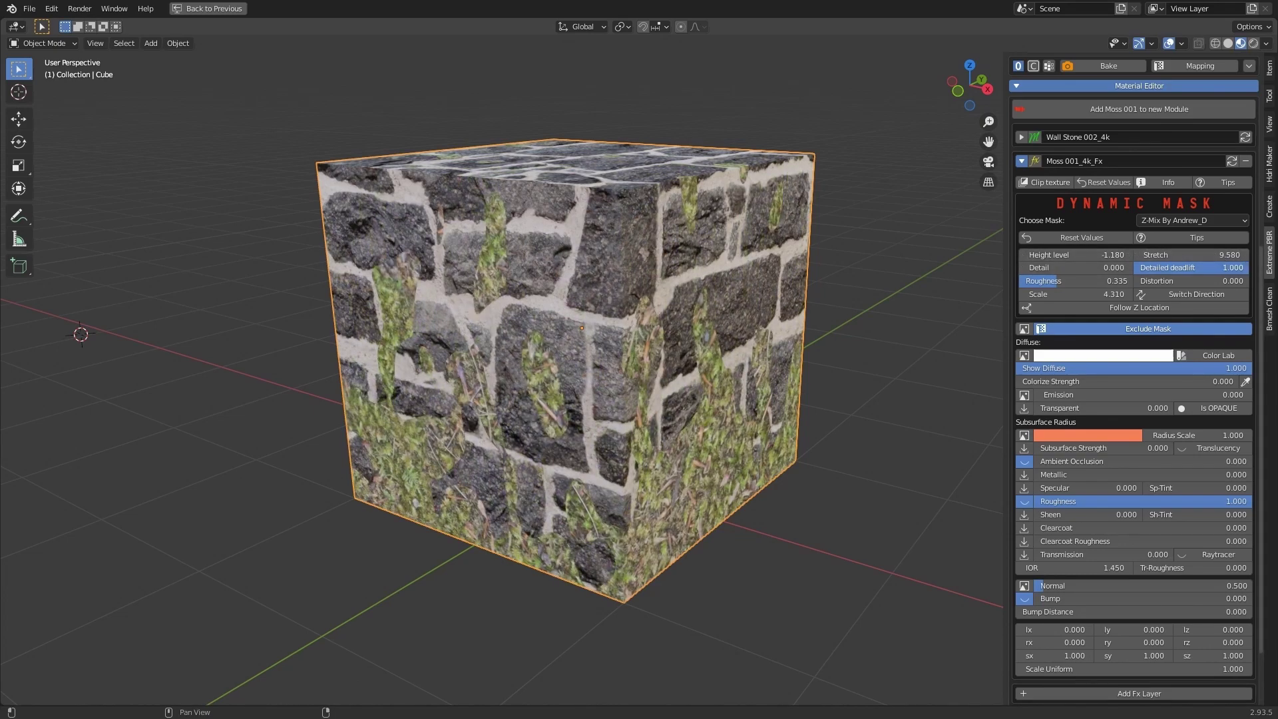
{"action": "mouse_move", "coordinate": [1238, 267]}
{"action": "left_mouse_down"}
{"action": "mouse_move", "coordinate": [1155, 267]}
{"action": "mouse_move", "coordinate": [1181, 268]}
{"action": "left_mouse_up"}
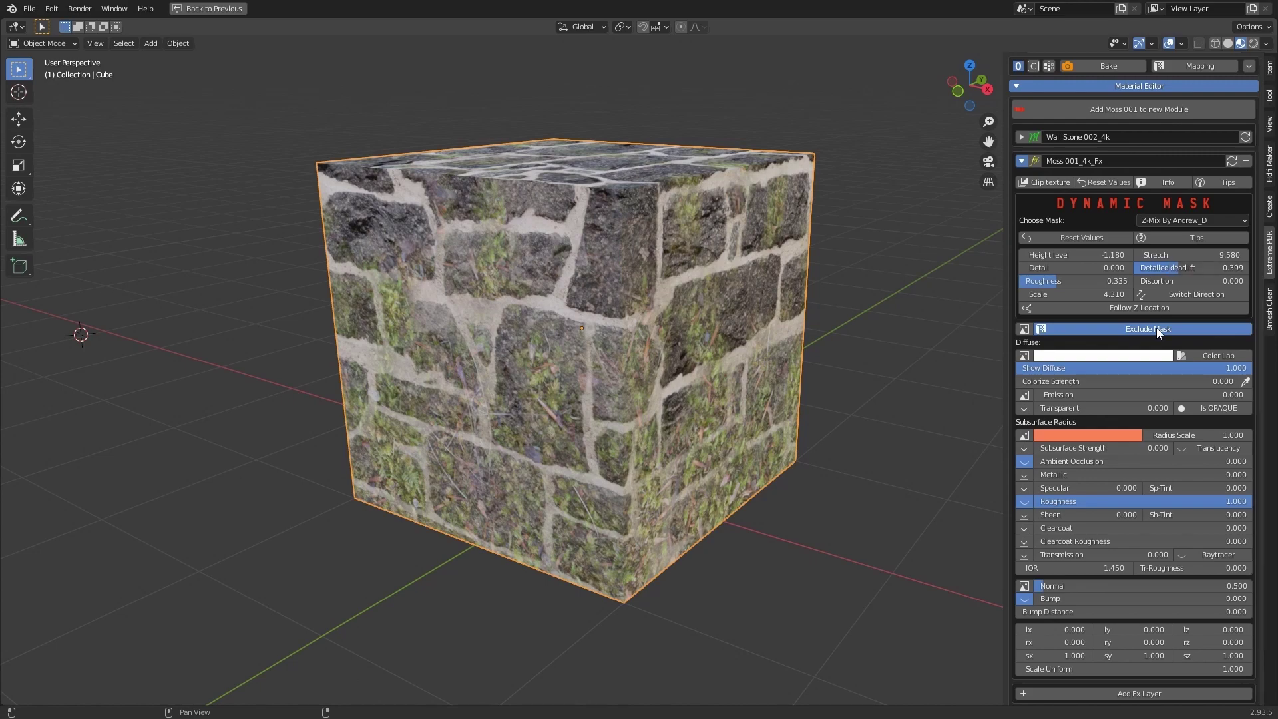
Step: Turn off Exclude Mask and narrow the moss range to From Min 0.14, From Max 0.149
{"action": "left_click", "coordinate": [1156, 327]}
{"action": "middle_click_drag", "start_coordinate": [799, 338], "coordinate": [688, 283]}
{"action": "mouse_move", "coordinate": [1161, 348]}
{"action": "left_mouse_down"}
{"action": "mouse_move", "coordinate": [1202, 342]}
{"action": "mouse_move", "coordinate": [1151, 341]}
{"action": "left_mouse_up"}
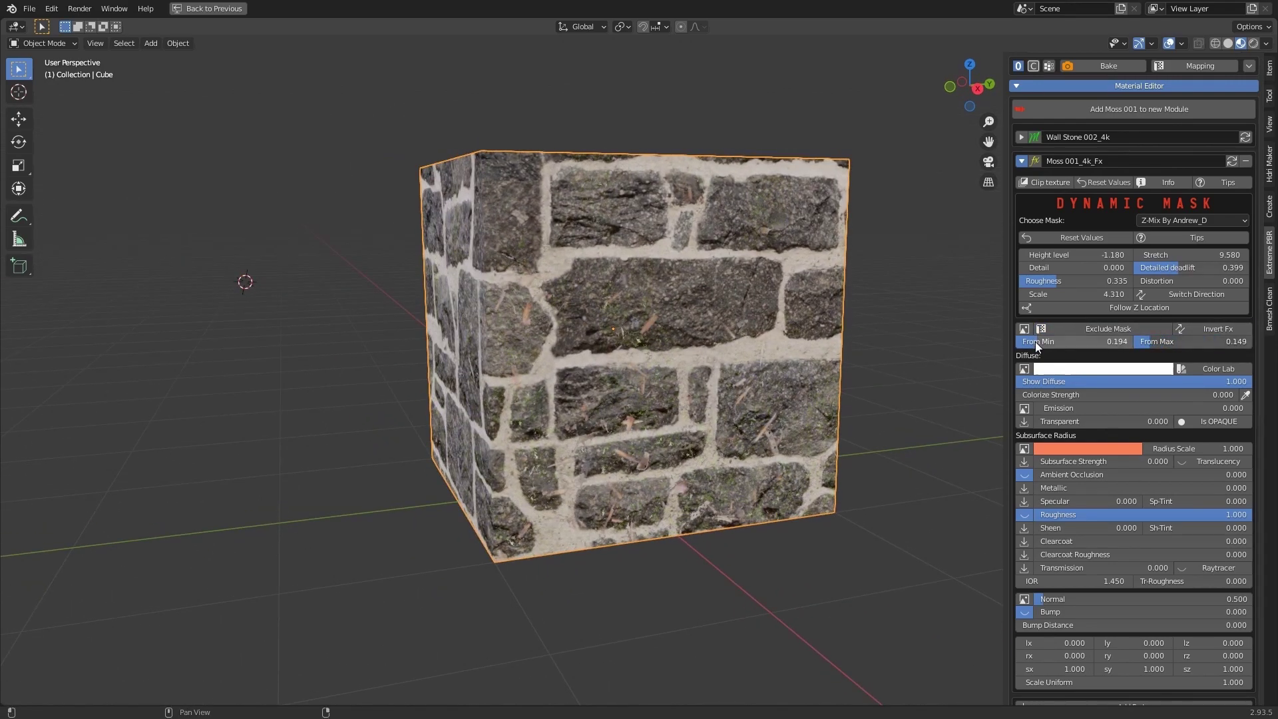
{"action": "mouse_move", "coordinate": [1038, 342]}
{"action": "left_mouse_down"}
{"action": "mouse_move", "coordinate": [1028, 342]}
{"action": "mouse_move", "coordinate": [1082, 341]}
{"action": "left_mouse_up"}
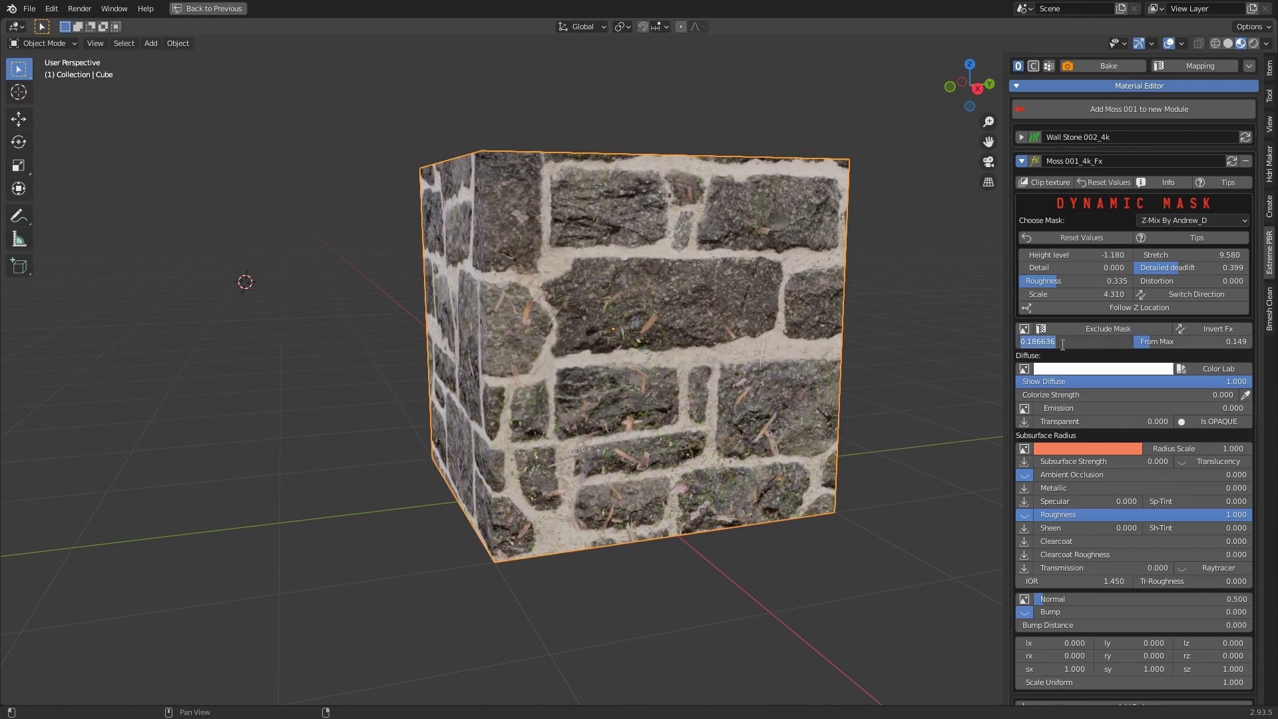
{"action": "key", "text": "Return"}
{"action": "middle_click_drag", "start_coordinate": [777, 338], "coordinate": [1019, 372]}
{"action": "scroll", "coordinate": [1135, 455], "scroll_direction": "up", "scroll_amount": 10}
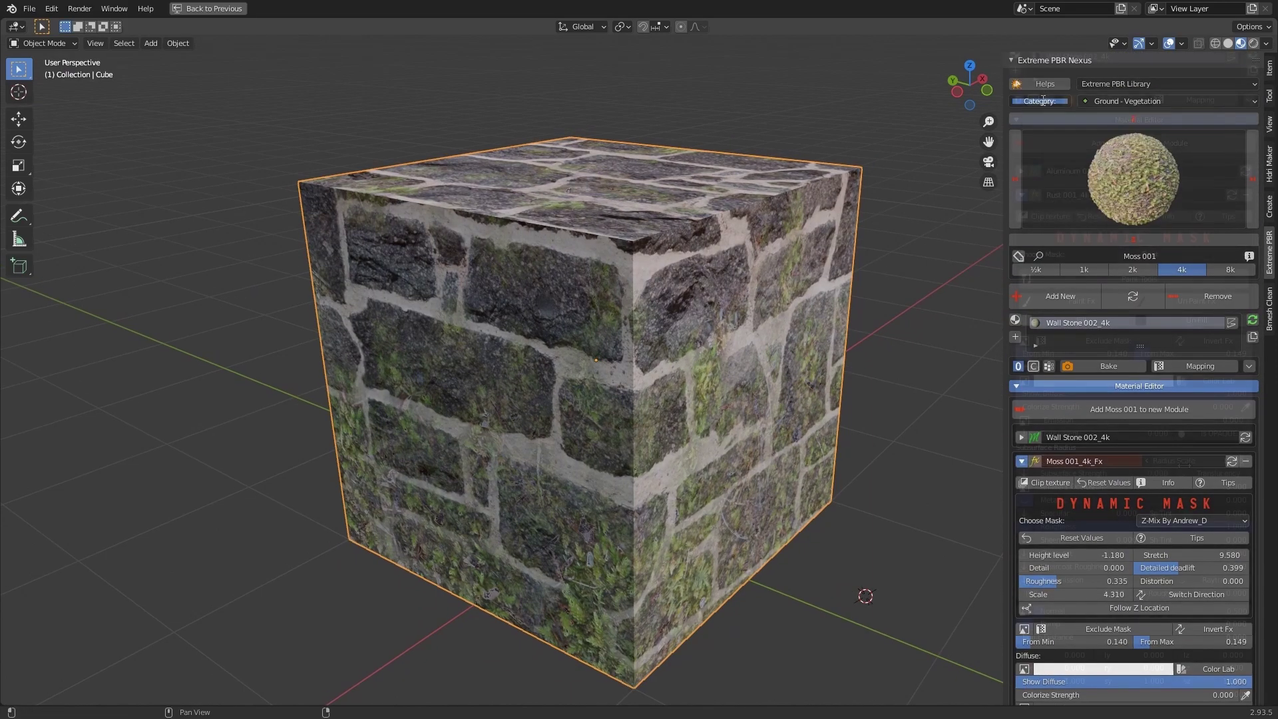
Step: Give the rust layer a noisy Worn_Edges mask with Expand edges around 0.651
{"action": "left_click", "coordinate": [1182, 255]}
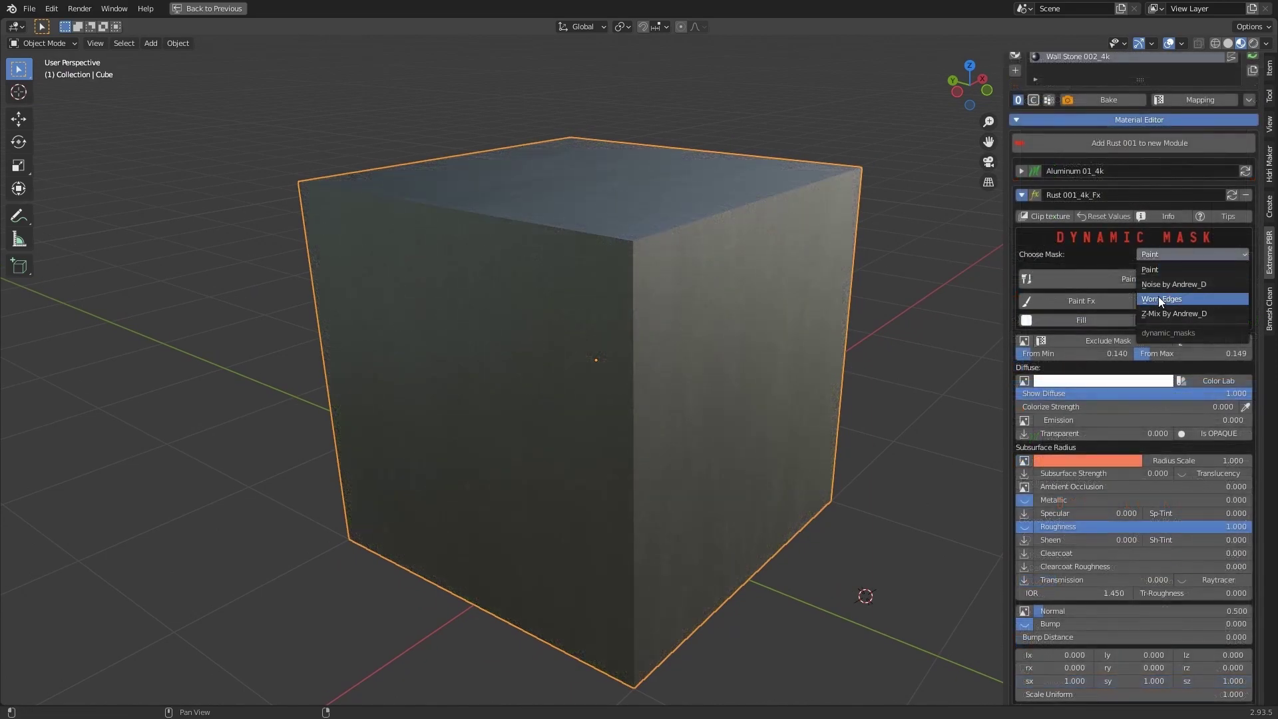
{"action": "left_click", "coordinate": [1158, 296]}
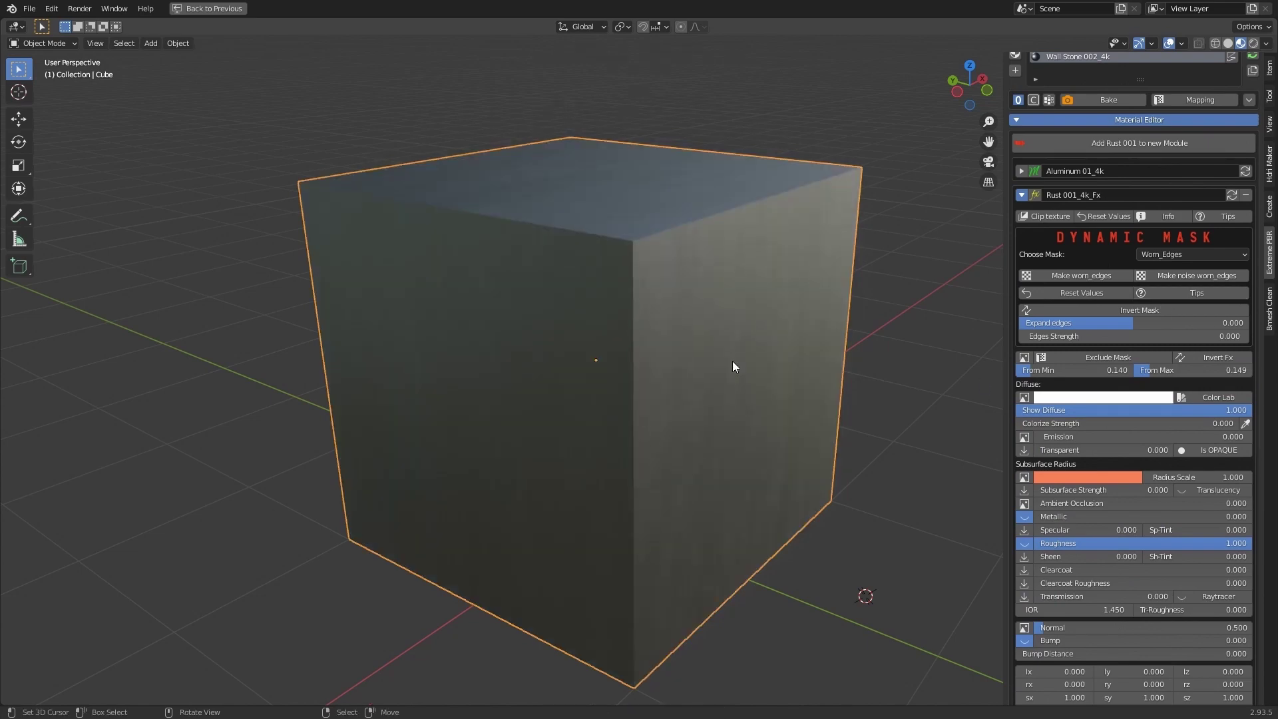
{"action": "middle_click_drag", "start_coordinate": [701, 344], "coordinate": [705, 293]}
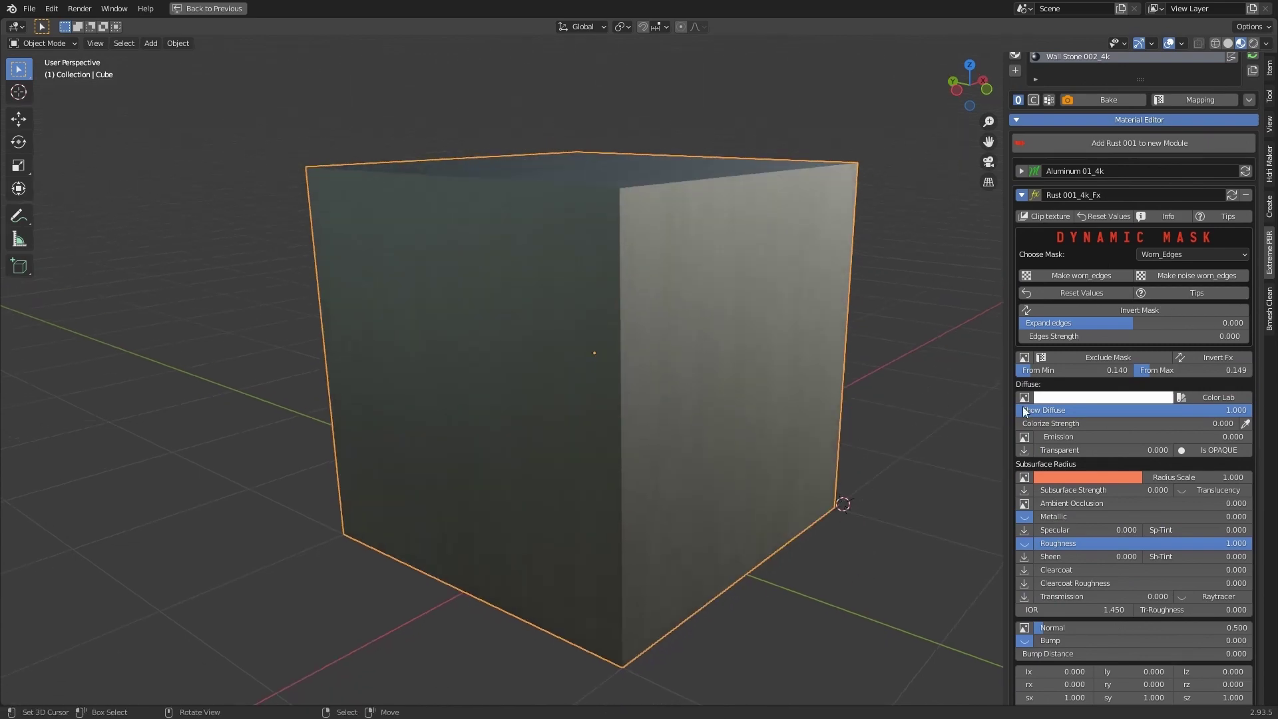
{"action": "left_click", "coordinate": [1195, 274]}
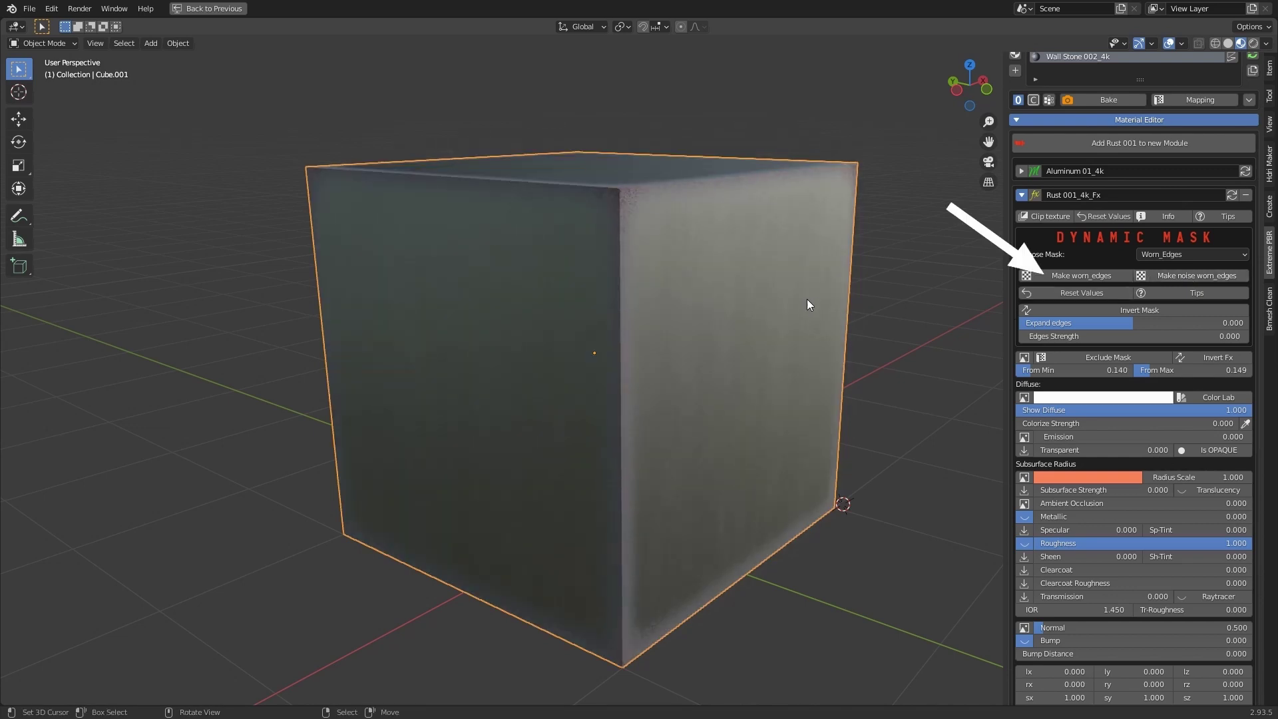
{"action": "mouse_move", "coordinate": [807, 298]}
{"action": "middle_mouse_down"}
{"action": "mouse_move", "coordinate": [790, 318]}
{"action": "mouse_move", "coordinate": [649, 309]}
{"action": "mouse_move", "coordinate": [732, 312]}
{"action": "middle_mouse_up"}
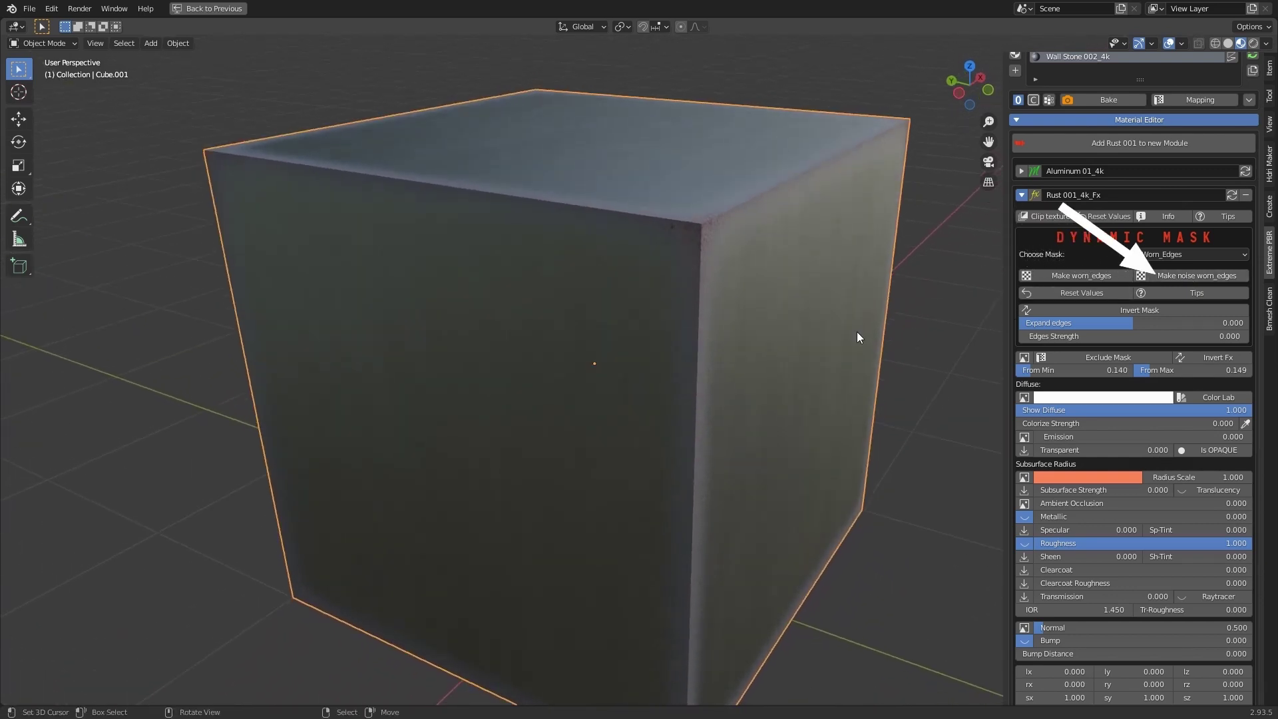
{"action": "mouse_move", "coordinate": [1136, 322]}
{"action": "left_mouse_down"}
{"action": "mouse_move", "coordinate": [1226, 322]}
{"action": "mouse_move", "coordinate": [1206, 323]}
{"action": "left_mouse_up"}
{"action": "mouse_move", "coordinate": [592, 361]}
{"action": "middle_mouse_down"}
{"action": "mouse_move", "coordinate": [615, 304]}
{"action": "mouse_move", "coordinate": [486, 312]}
{"action": "mouse_move", "coordinate": [540, 368]}
{"action": "mouse_move", "coordinate": [600, 360]}
{"action": "middle_mouse_up"}
Step: Set Edges Strength 0.9, From Min 0.724, From Max 0.792, and raise Normal to 10
{"action": "mouse_move", "coordinate": [1131, 336]}
{"action": "left_mouse_down"}
{"action": "mouse_move", "coordinate": [1172, 336]}
{"action": "mouse_move", "coordinate": [1118, 337]}
{"action": "mouse_move", "coordinate": [1145, 337]}
{"action": "mouse_move", "coordinate": [1183, 371]}
{"action": "mouse_move", "coordinate": [1231, 371]}
{"action": "left_mouse_up"}
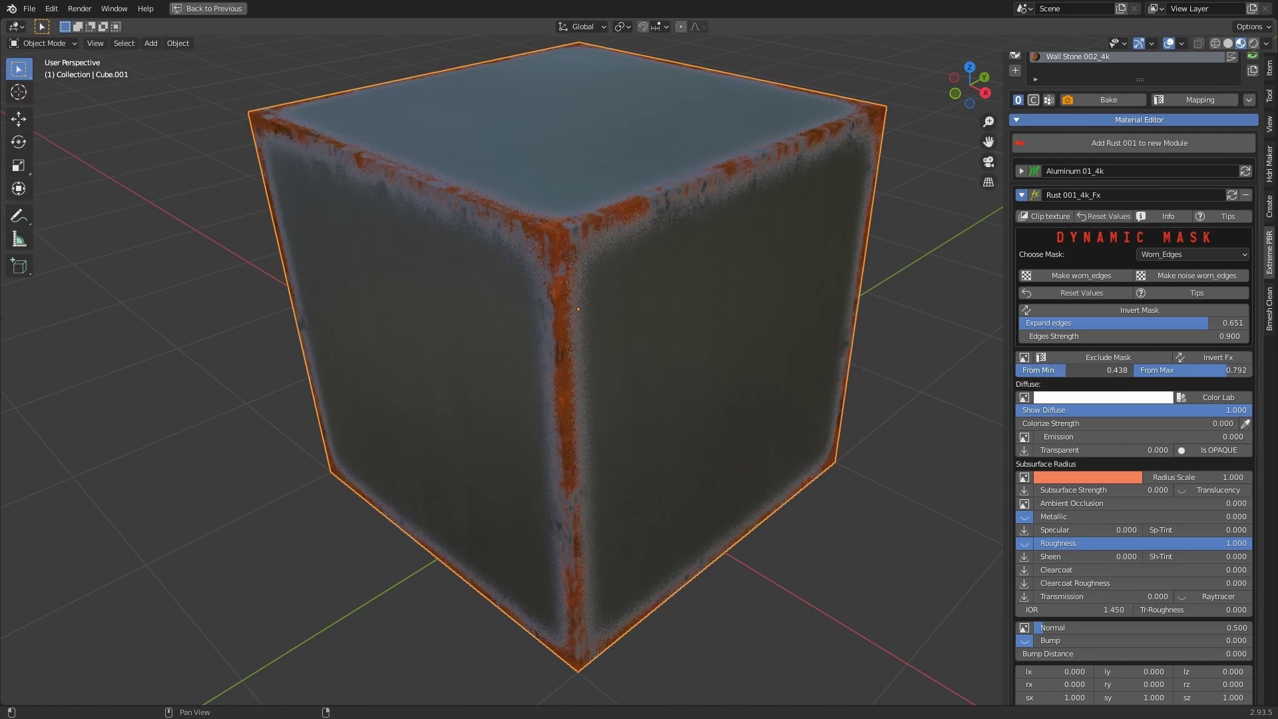
{"action": "left_click_drag", "start_coordinate": [1099, 371], "coordinate": [1125, 370]}
{"action": "mouse_move", "coordinate": [759, 350]}
{"action": "middle_mouse_down"}
{"action": "mouse_move", "coordinate": [569, 391]}
{"action": "mouse_move", "coordinate": [794, 380]}
{"action": "mouse_move", "coordinate": [662, 297]}
{"action": "mouse_move", "coordinate": [696, 349]}
{"action": "mouse_move", "coordinate": [830, 352]}
{"action": "mouse_move", "coordinate": [833, 402]}
{"action": "mouse_move", "coordinate": [814, 415]}
{"action": "mouse_move", "coordinate": [826, 410]}
{"action": "middle_mouse_up"}
{"action": "scroll", "coordinate": [570, 390], "scroll_direction": "down", "scroll_amount": 5}
{"action": "scroll", "coordinate": [561, 384], "scroll_direction": "up", "scroll_amount": 2}
{"action": "left_click", "coordinate": [1102, 358]}
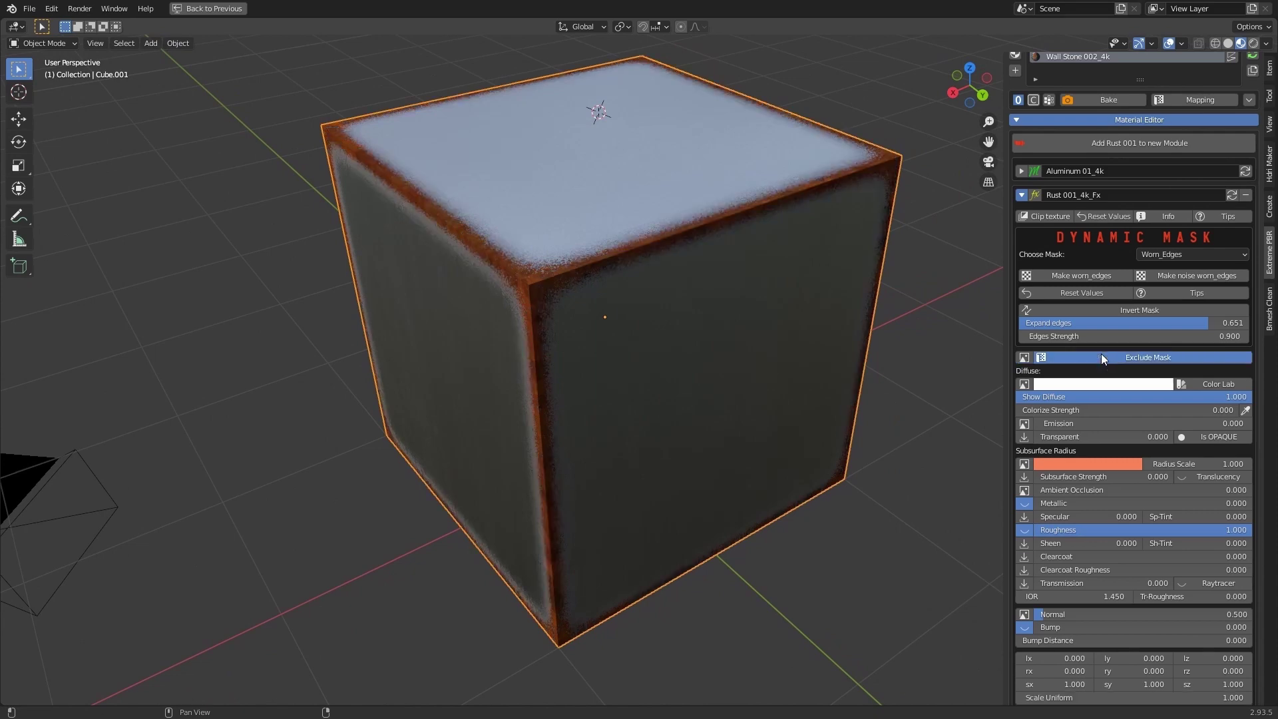
{"action": "left_click", "coordinate": [1184, 357]}
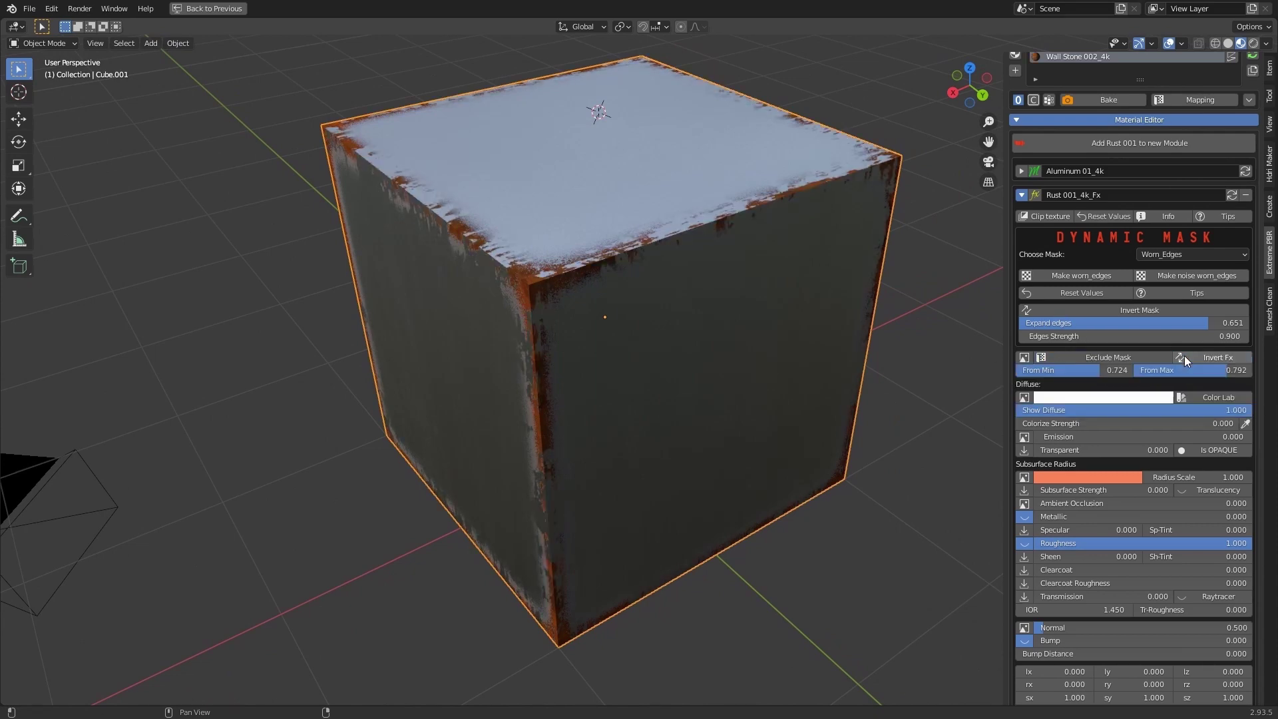
{"action": "scroll", "coordinate": [1093, 494], "scroll_direction": "down", "scroll_amount": 2}
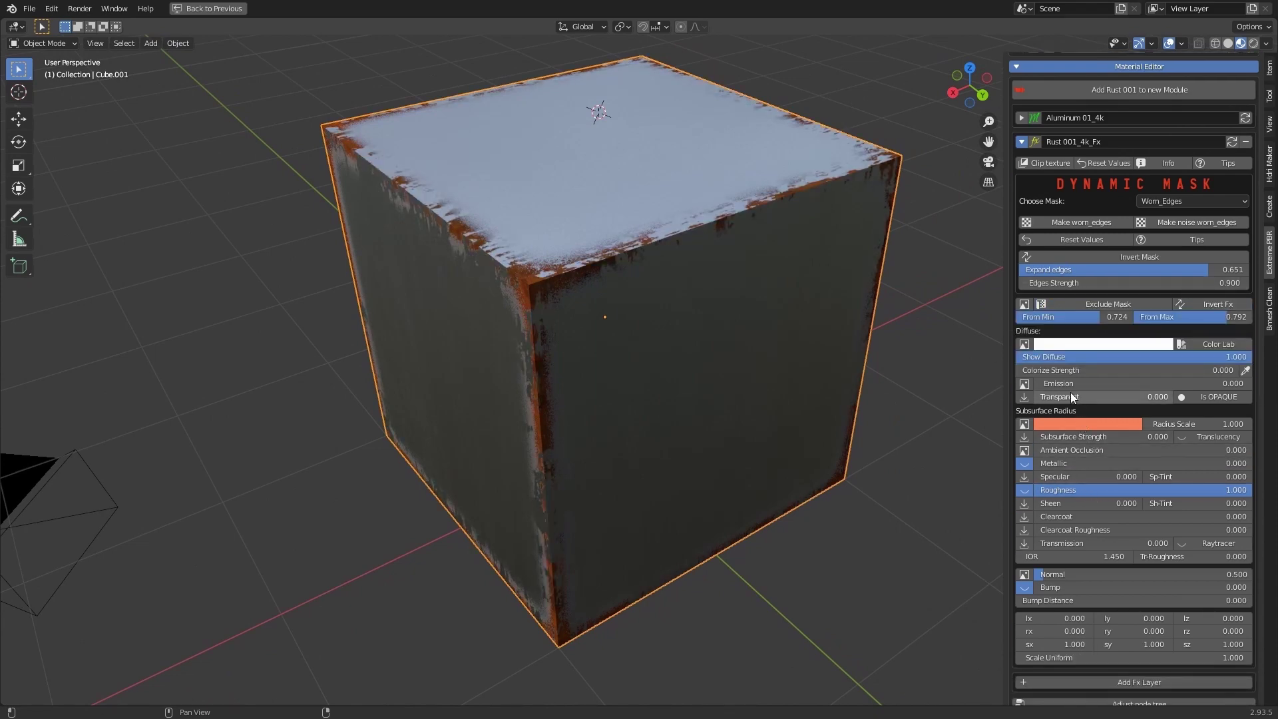
{"action": "left_click_drag", "start_coordinate": [1048, 574], "coordinate": [1092, 574]}
Step: Add the Rust 001 bump texture with Bump 0.745 and Bump Distance 2.241
{"action": "scroll", "coordinate": [747, 353], "scroll_direction": "up", "scroll_amount": 1}
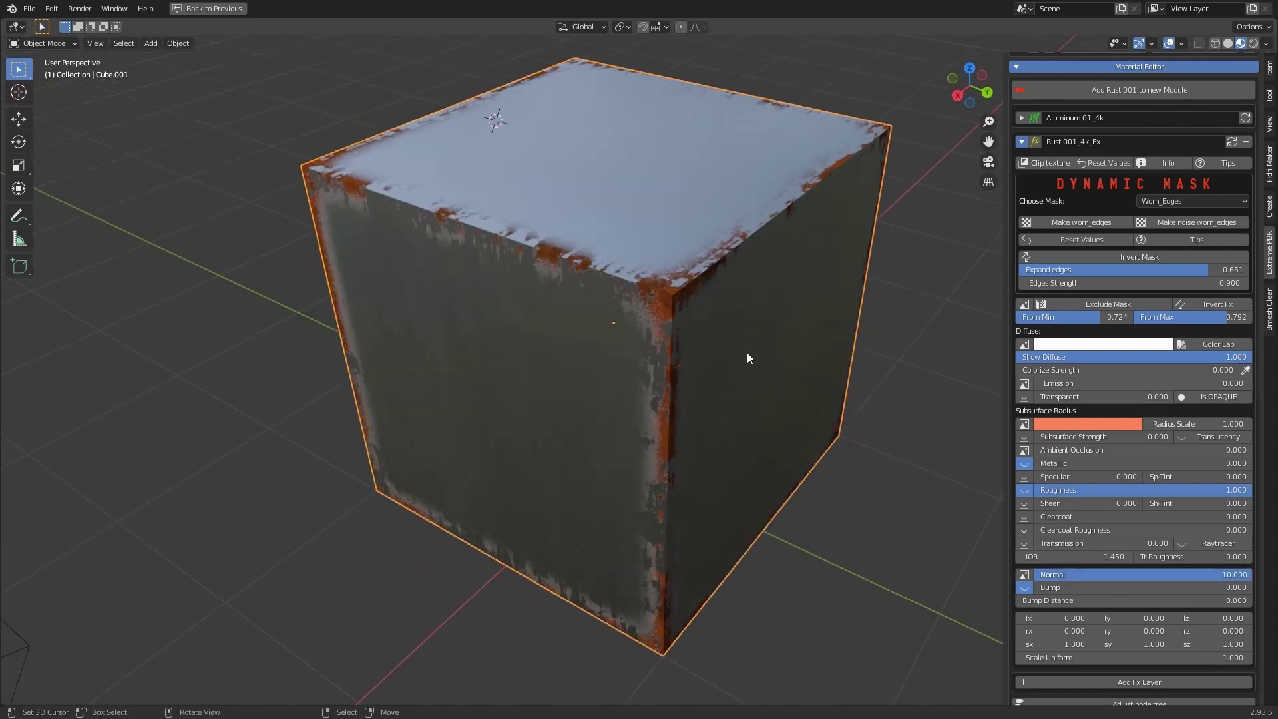
{"action": "scroll", "coordinate": [707, 296], "scroll_direction": "up", "scroll_amount": 4}
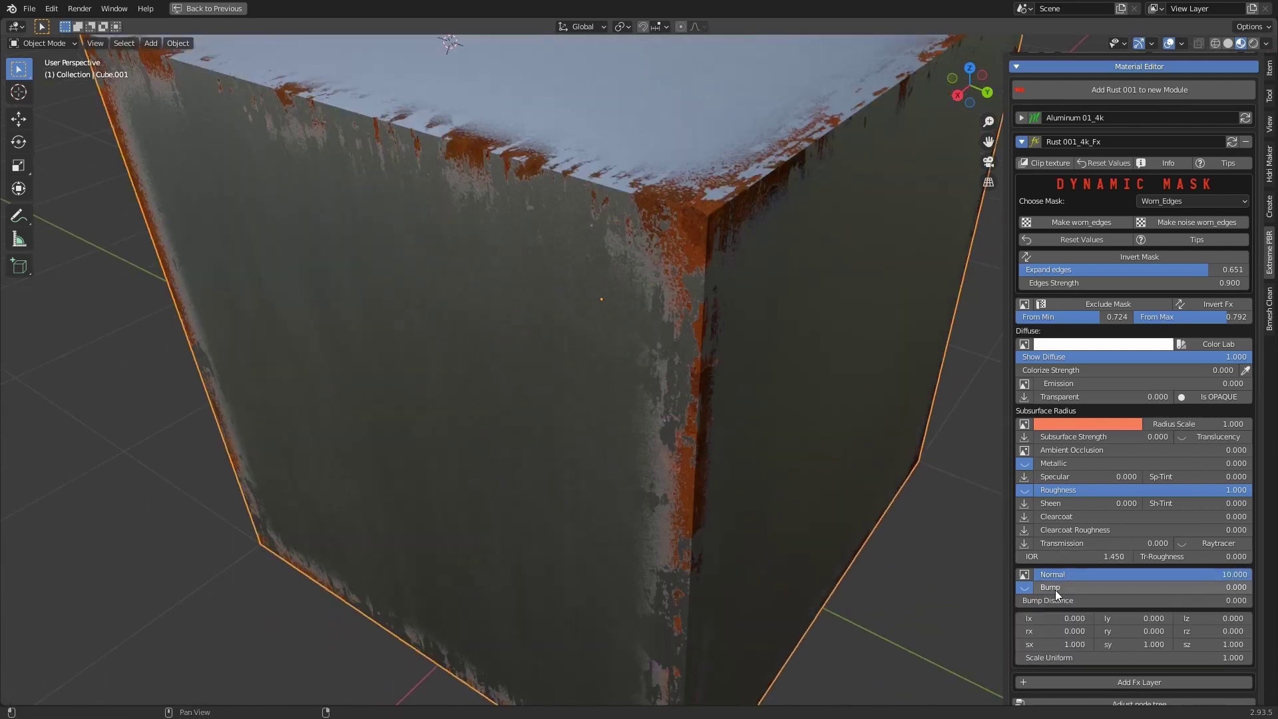
{"action": "left_click", "coordinate": [1025, 587]}
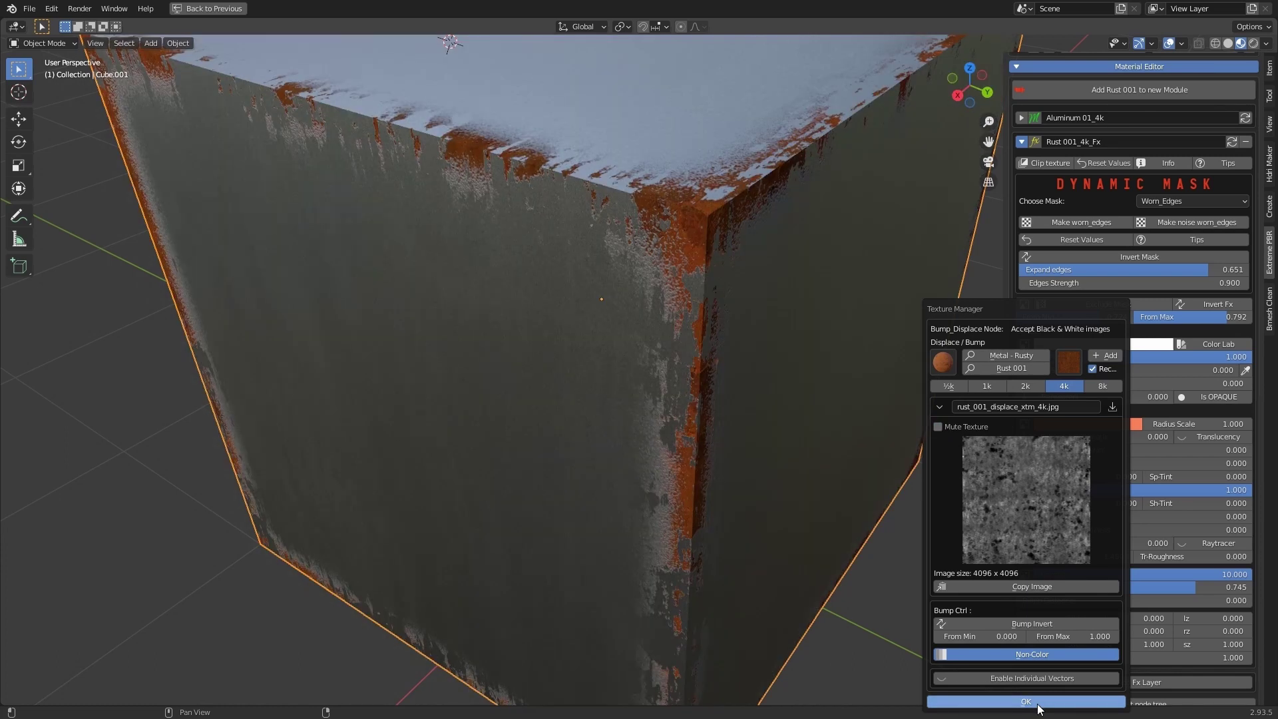
{"action": "left_click", "coordinate": [1026, 702]}
{"action": "middle_click_drag", "start_coordinate": [754, 400], "coordinate": [1043, 593]}
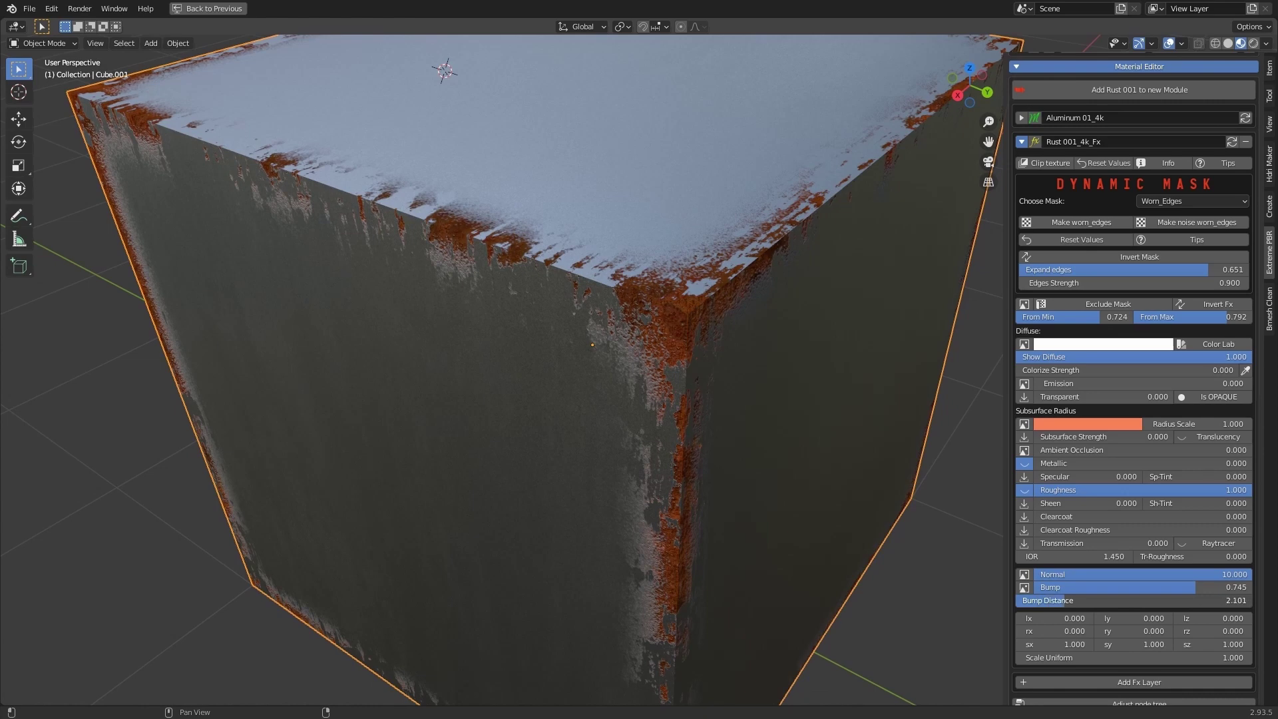
{"action": "left_click_drag", "start_coordinate": [1059, 600], "coordinate": [1068, 600]}
{"action": "mouse_move", "coordinate": [783, 457]}
{"action": "middle_mouse_down"}
{"action": "mouse_move", "coordinate": [626, 458]}
{"action": "mouse_move", "coordinate": [654, 393]}
{"action": "middle_mouse_up"}
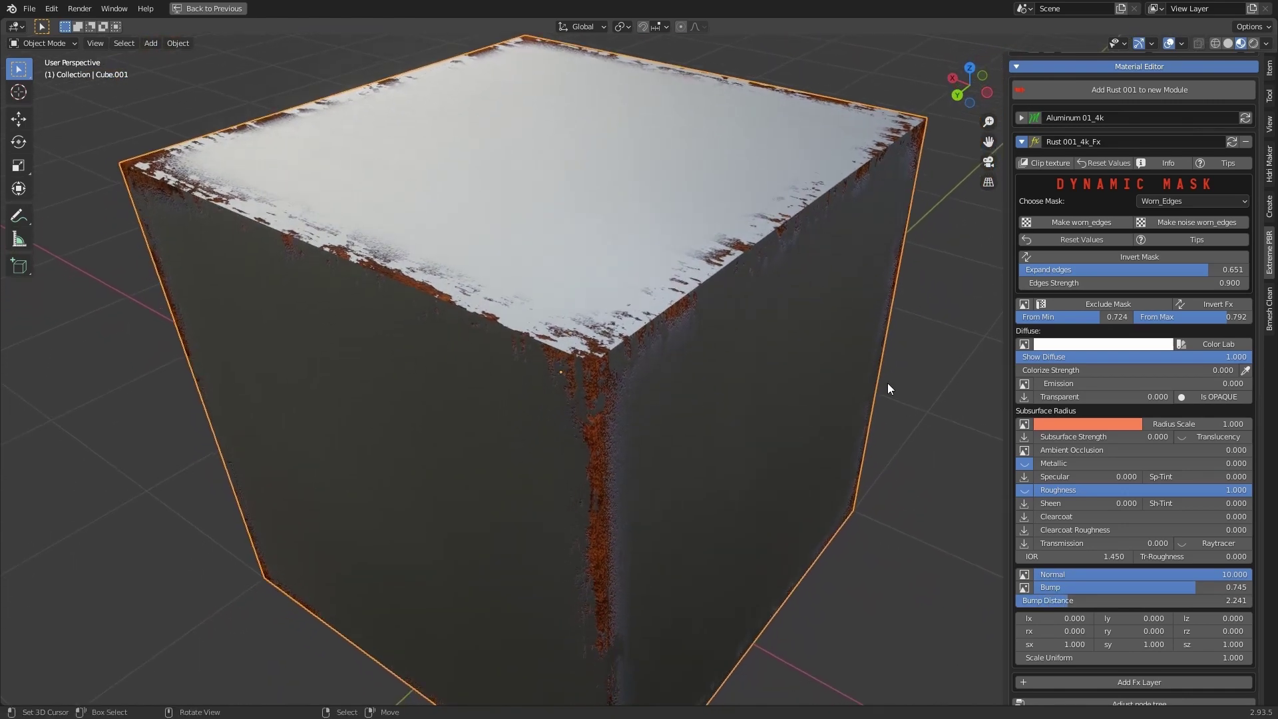
Step: Set the edge Diffuse colour green, Show Diffuse 0, Metallic 1.0 and Roughness 0.255
{"action": "left_click", "coordinate": [1024, 344]}
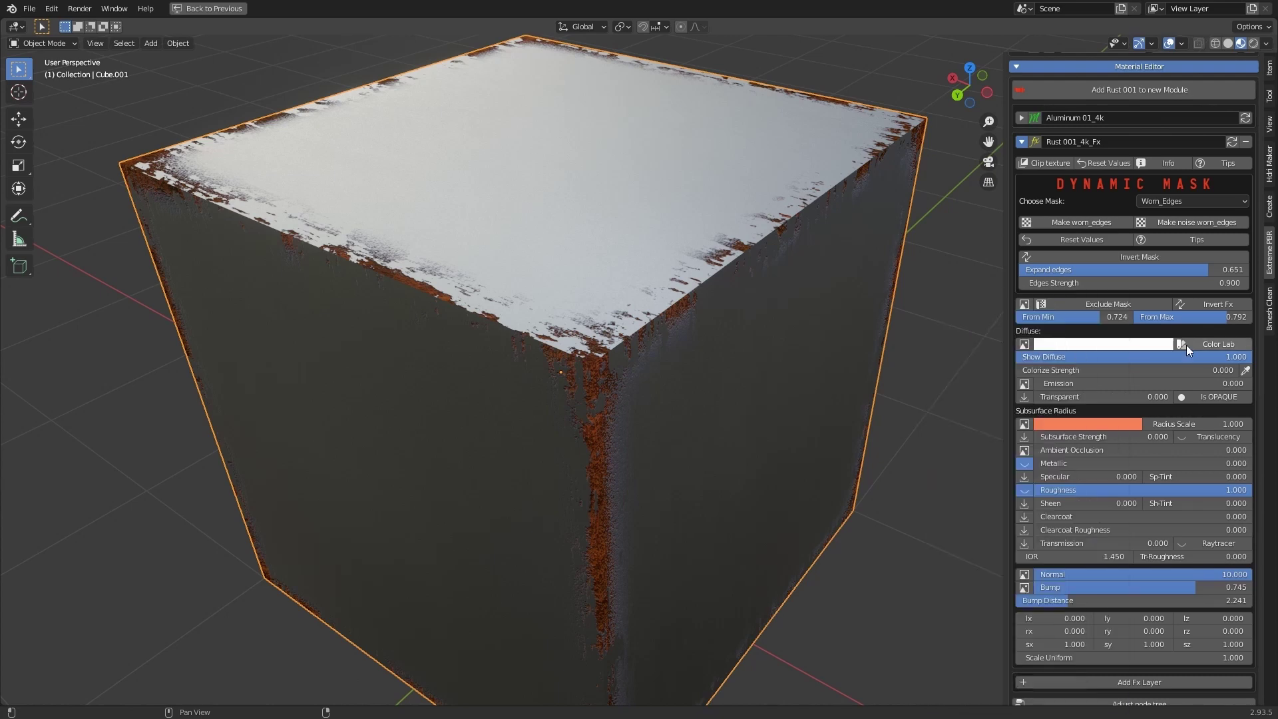
{"action": "left_click_drag", "start_coordinate": [1071, 371], "coordinate": [1240, 371]}
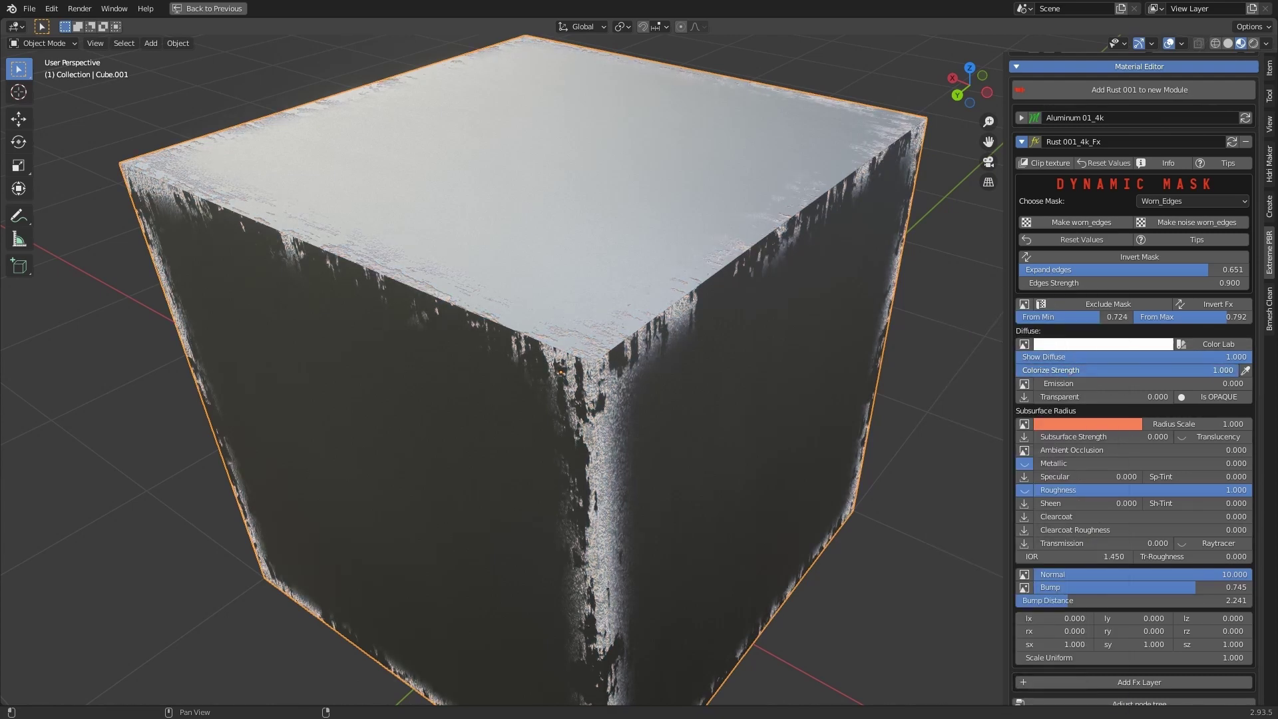
{"action": "left_click", "coordinate": [1107, 346]}
{"action": "mouse_move", "coordinate": [1065, 298]}
{"action": "left_mouse_down"}
{"action": "mouse_move", "coordinate": [1145, 297]}
{"action": "mouse_move", "coordinate": [1089, 285]}
{"action": "left_mouse_up"}
{"action": "left_click_drag", "start_coordinate": [1210, 371], "coordinate": [1038, 358]}
{"action": "left_click_drag", "start_coordinate": [1149, 358], "coordinate": [1018, 358]}
{"action": "mouse_move", "coordinate": [733, 313]}
{"action": "middle_mouse_down"}
{"action": "mouse_move", "coordinate": [654, 326]}
{"action": "mouse_move", "coordinate": [631, 357]}
{"action": "middle_mouse_up"}
{"action": "scroll", "coordinate": [680, 346], "scroll_direction": "up", "scroll_amount": 3}
{"action": "mouse_move", "coordinate": [1039, 464]}
{"action": "left_mouse_down"}
{"action": "mouse_move", "coordinate": [1255, 463]}
{"action": "mouse_move", "coordinate": [1061, 496]}
{"action": "left_mouse_up"}
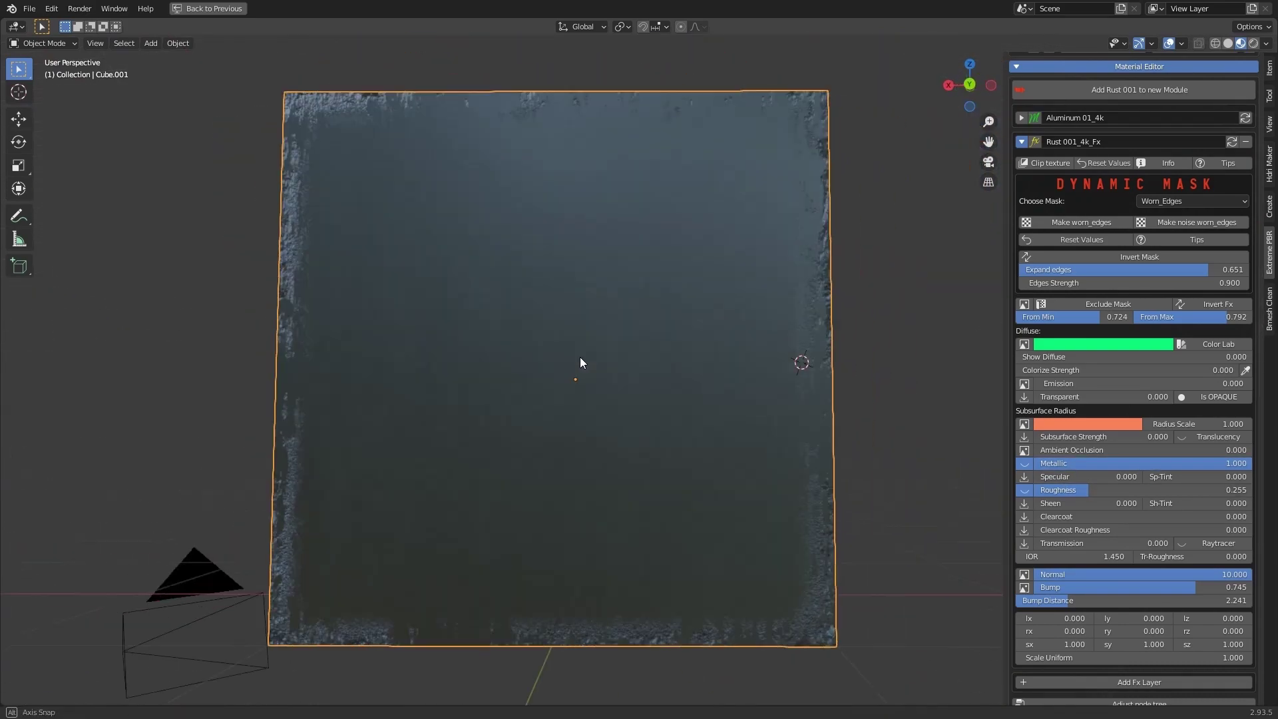